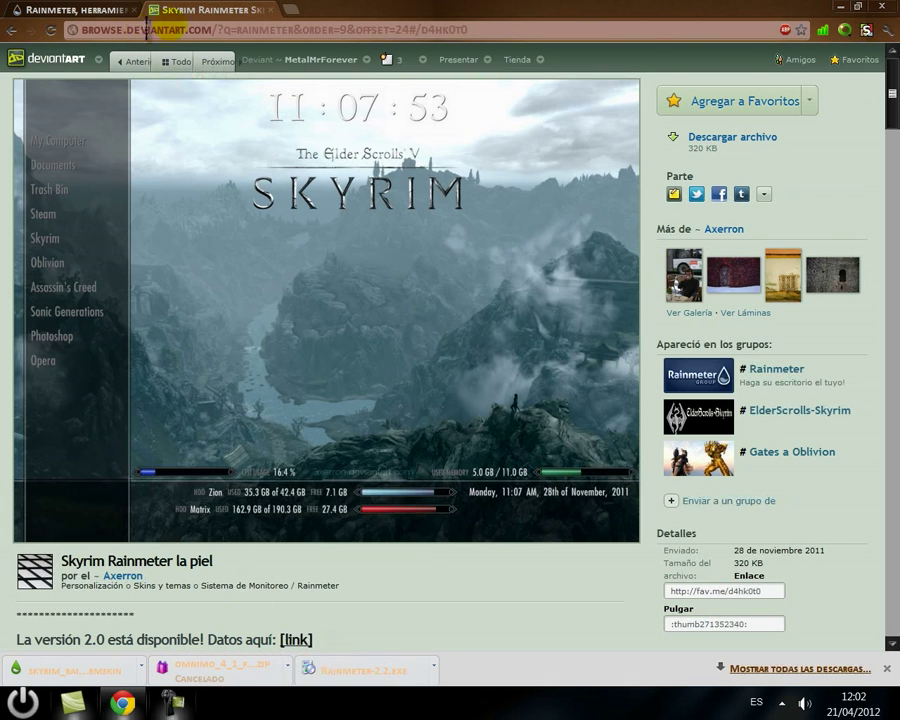
Download the VAtch skin archive for Rainmeter from its deviantART page and show the file in its download folder.
left_click(285, 10)
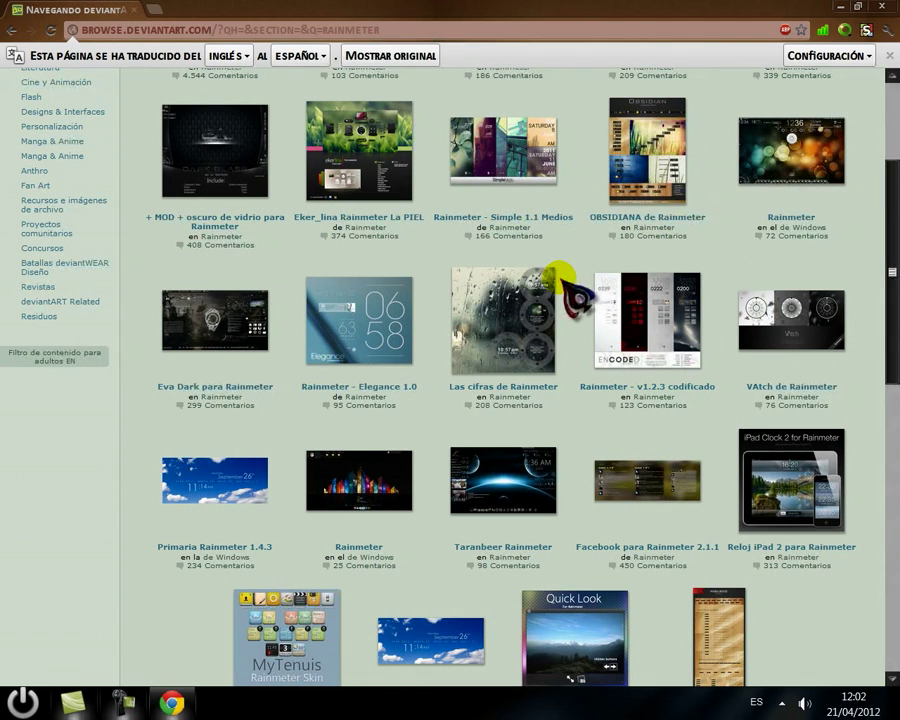
left_click(790, 389)
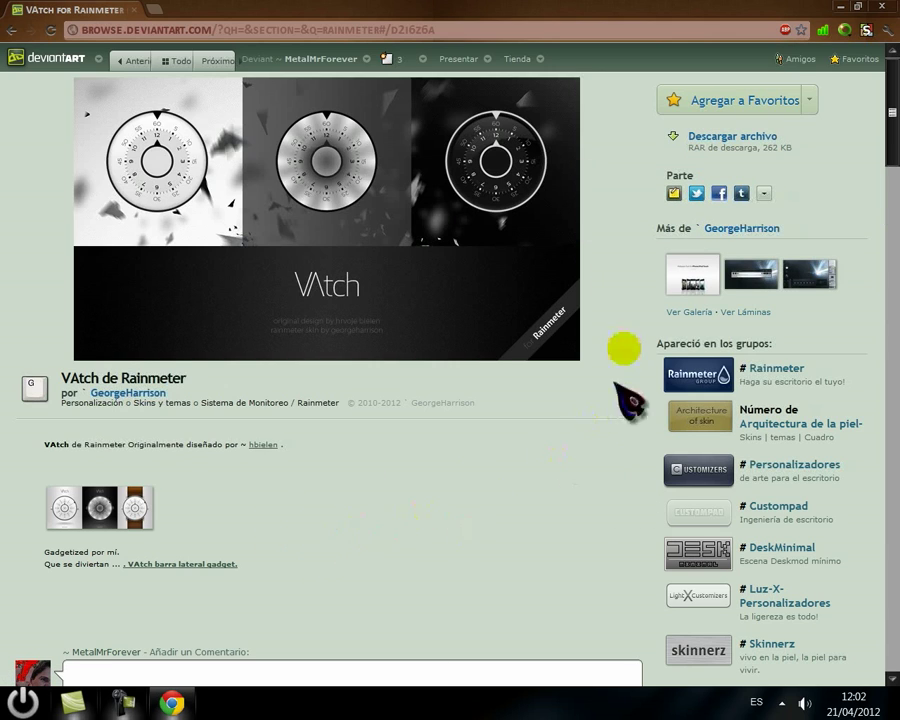
left_click(740, 140)
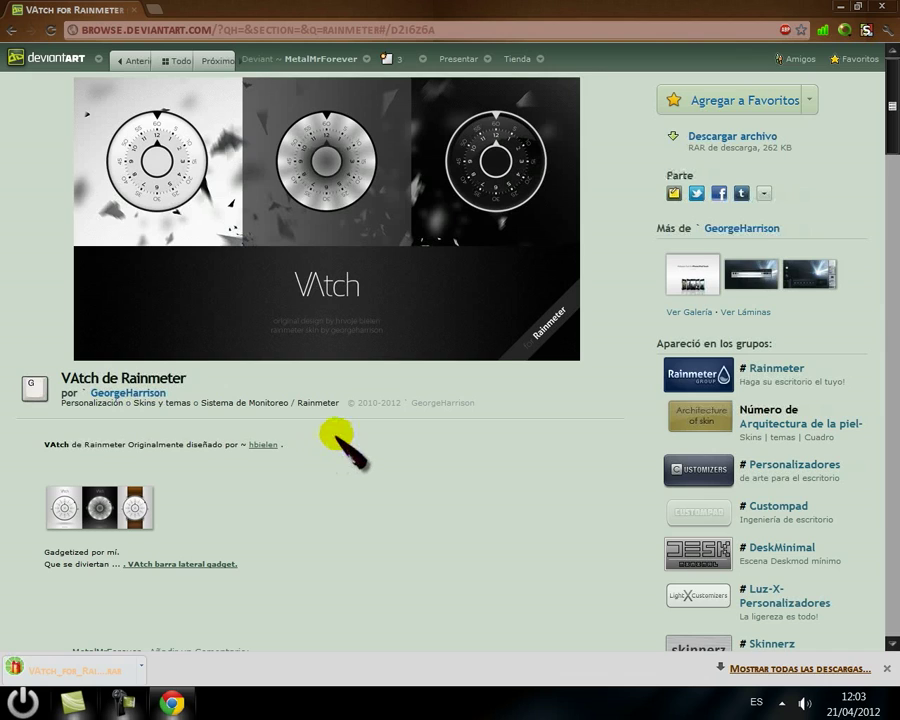
right_click(135, 668)
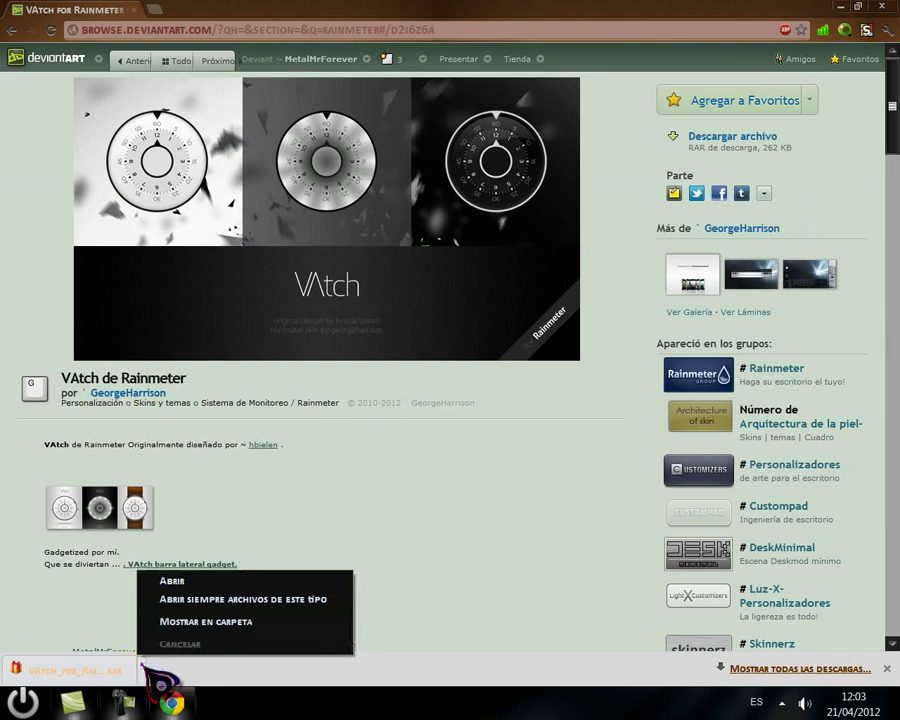
left_click(205, 624)
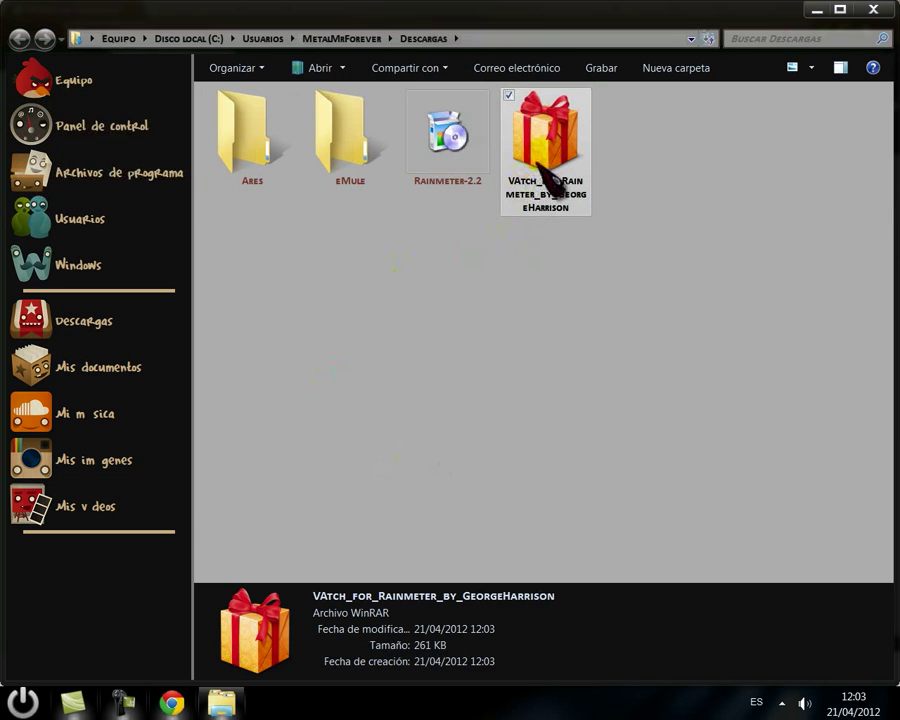
Scan the downloaded VAtch archive with avast! and dismiss the scan report.
left_click(545, 330)
left_click(574, 146)
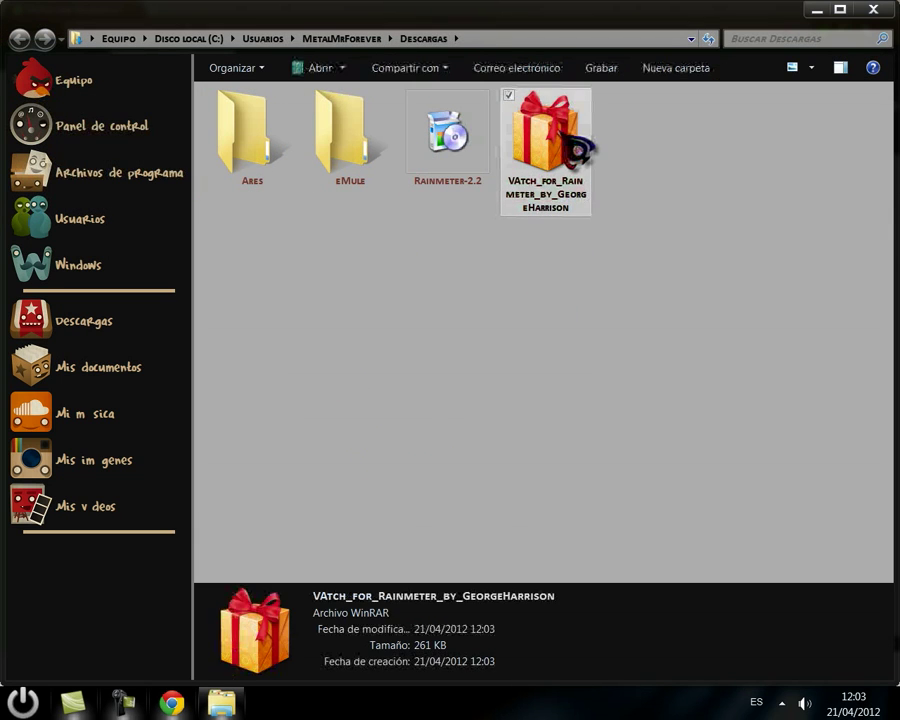
right_click(561, 132)
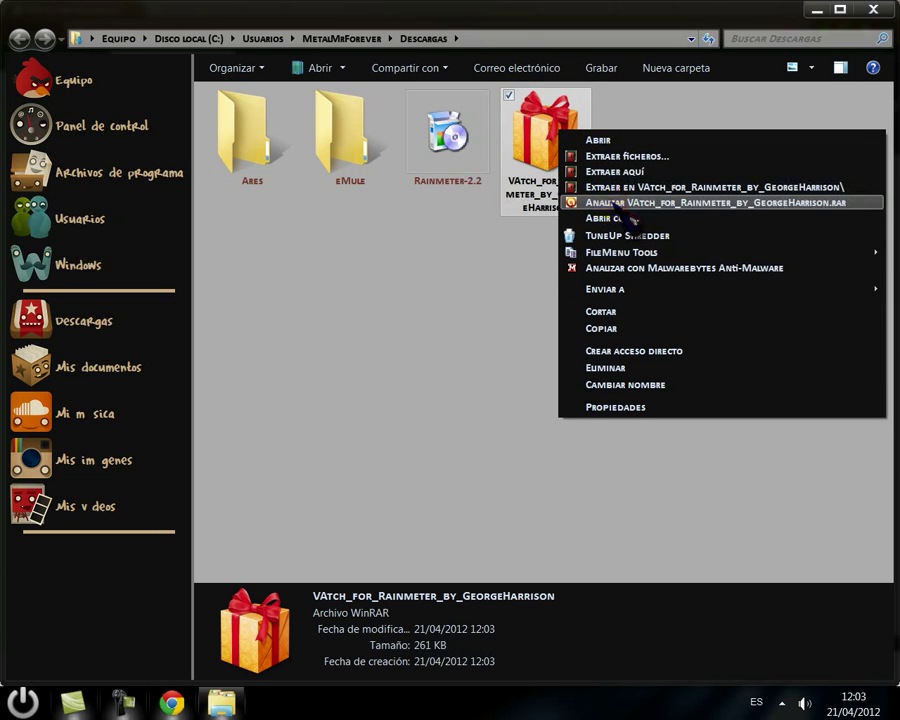
left_click(612, 202)
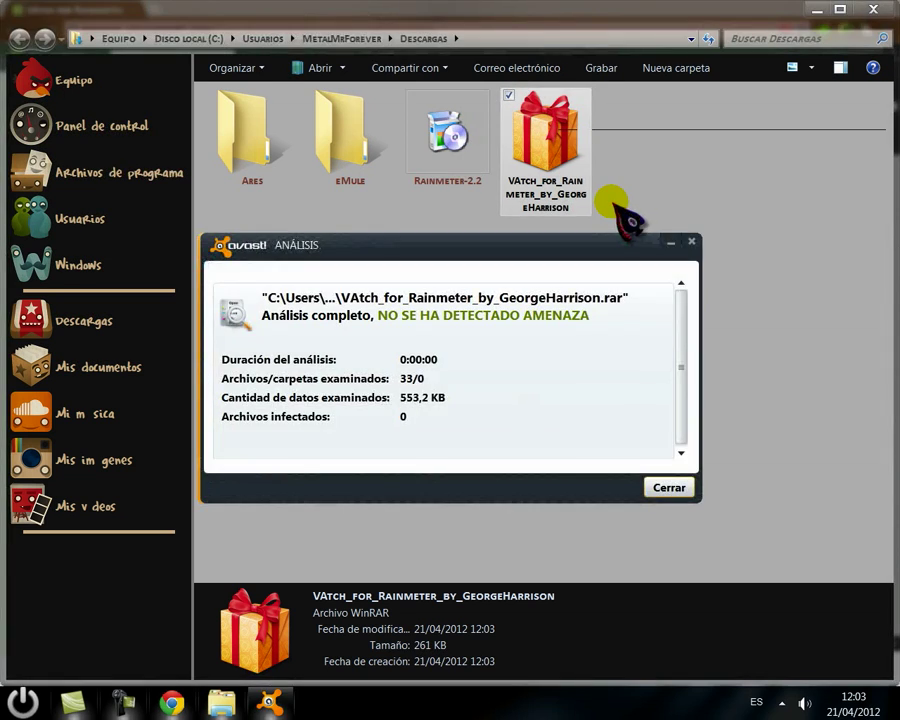
left_click(668, 487)
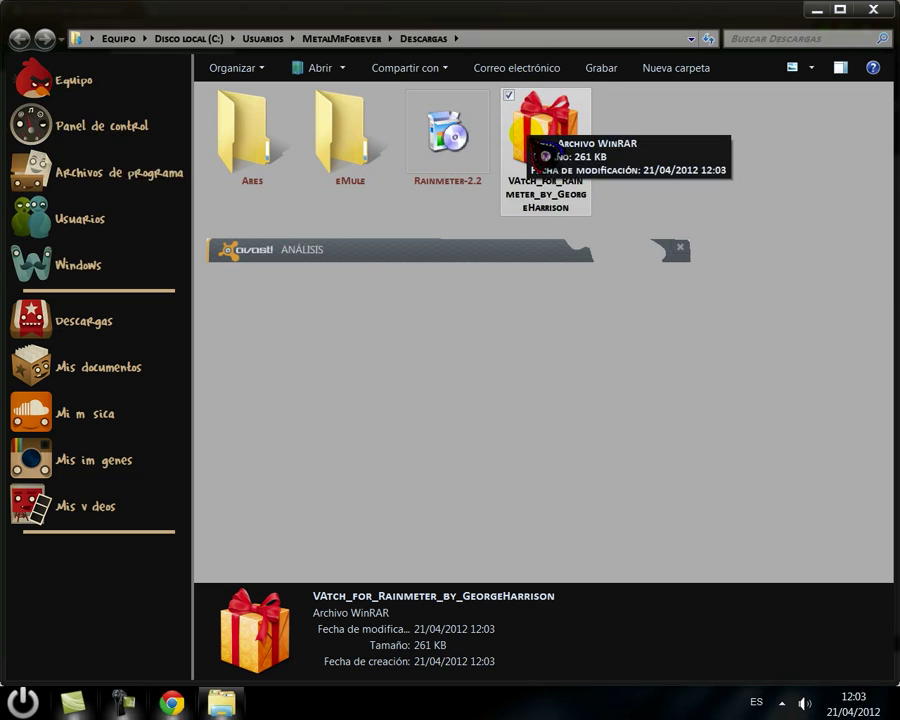
Extract the VAtch archive directly into the Descargas folder.
right_click(527, 134)
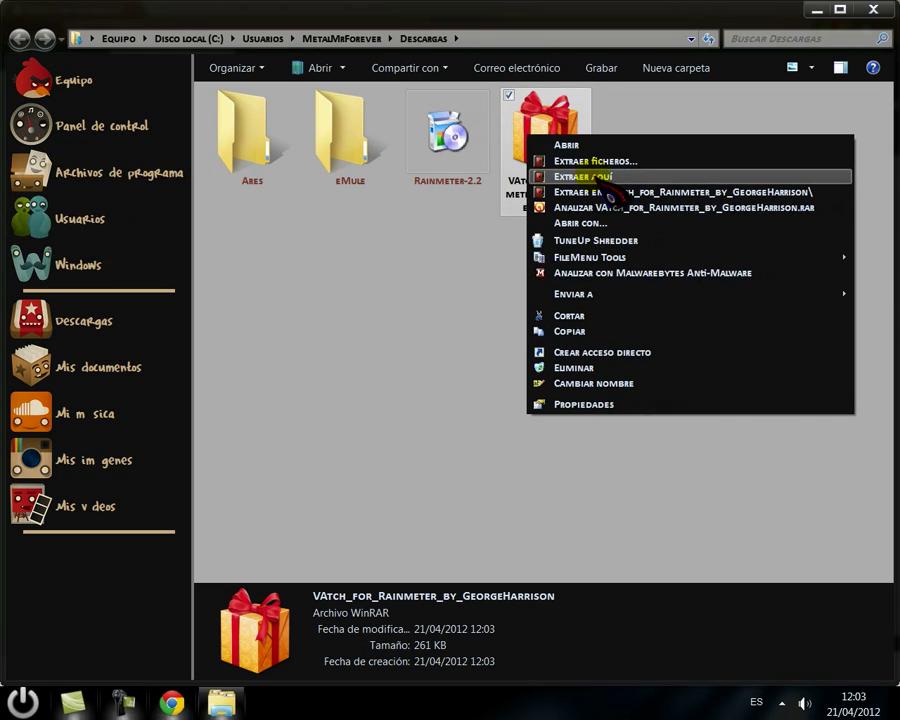
left_click(598, 177)
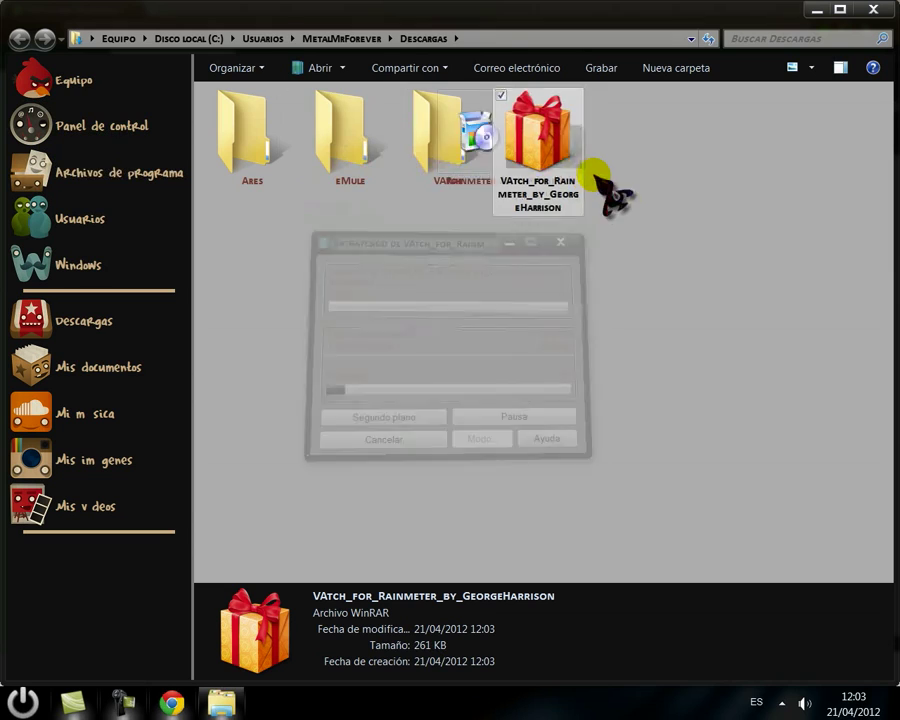
left_click(628, 312)
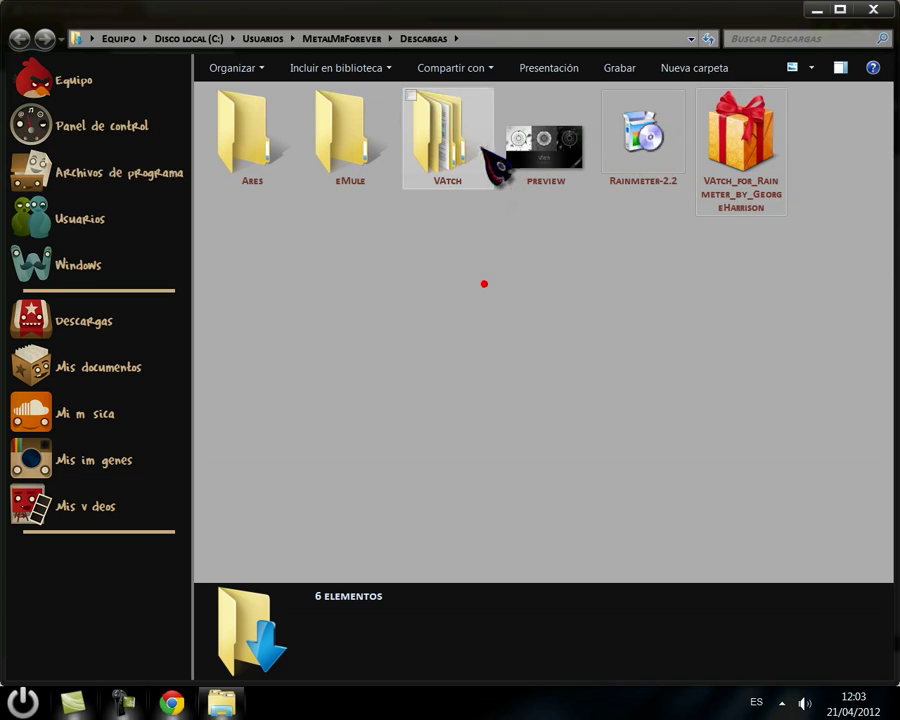
Move the extracted VAtch folder from Descargas into Mis documentos\Rainmeter\Skins.
left_click(444, 118)
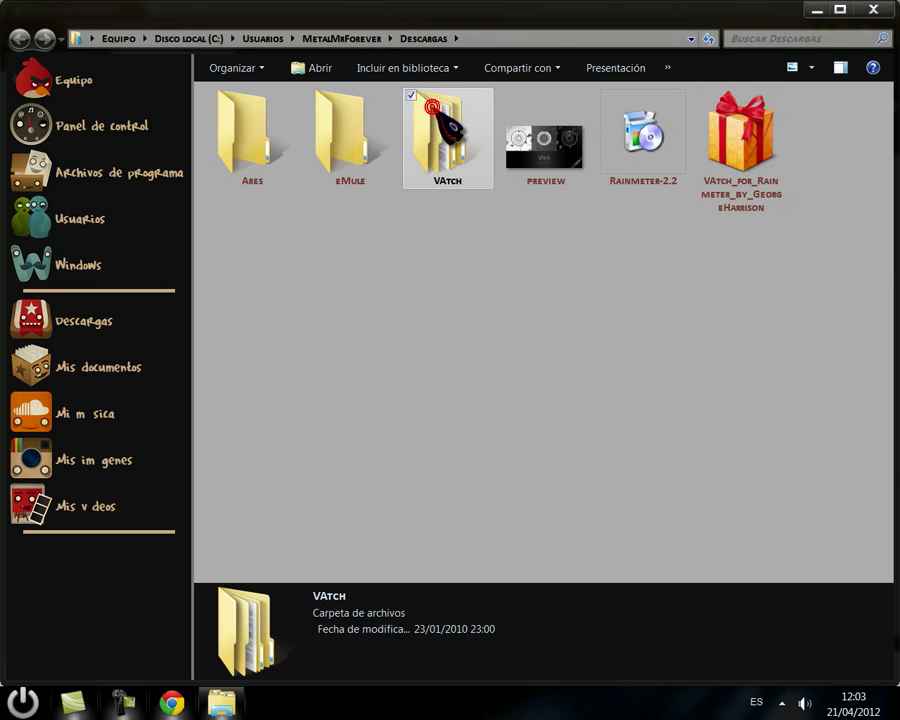
right_click(433, 106)
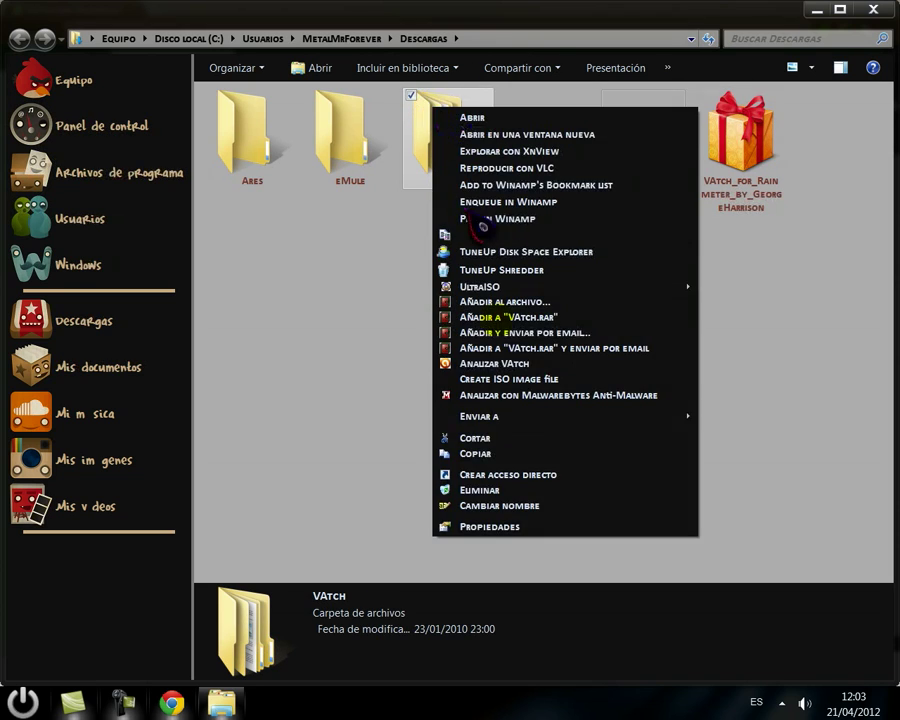
left_click(468, 442)
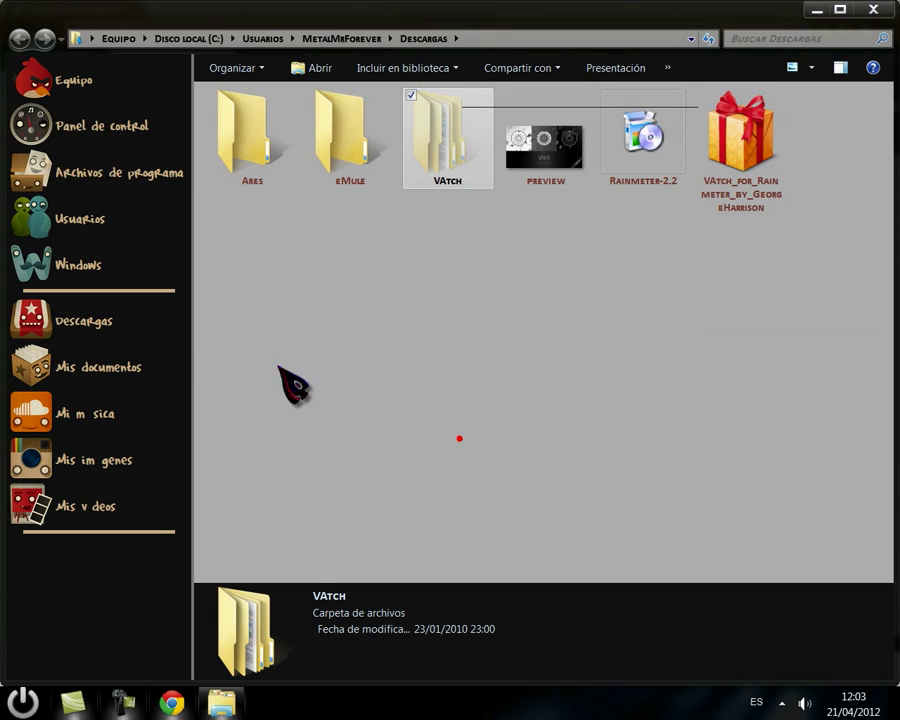
left_click(132, 378)
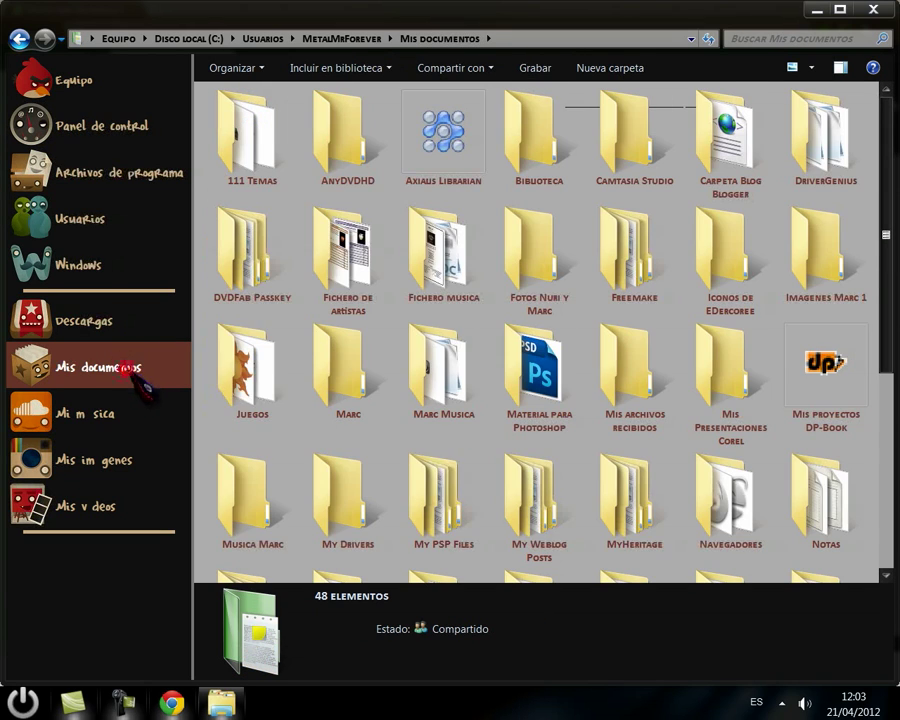
scroll(382, 440, "down", 3)
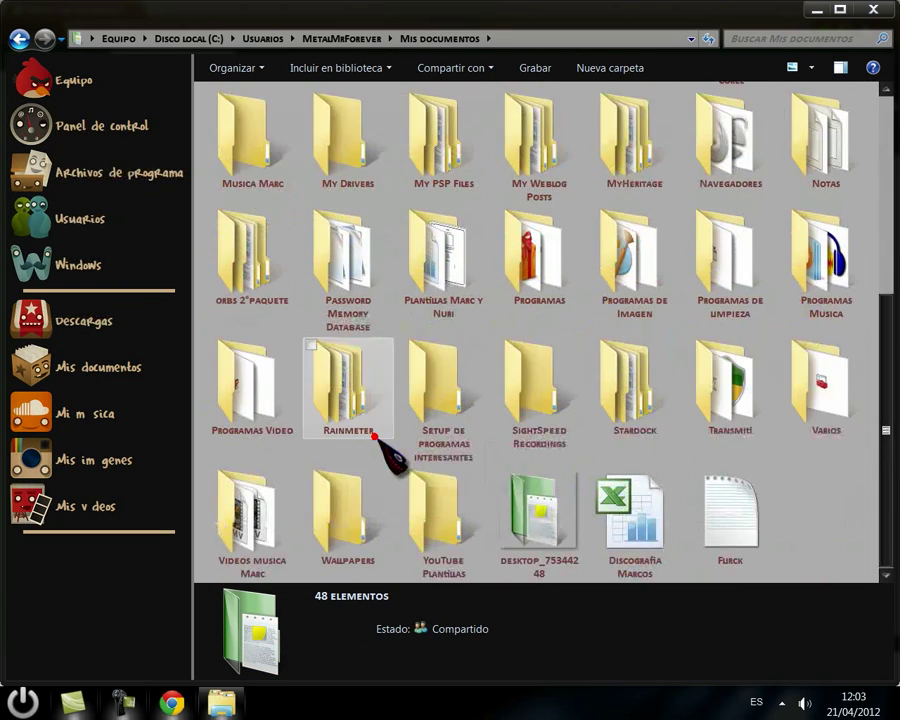
double_click(340, 368)
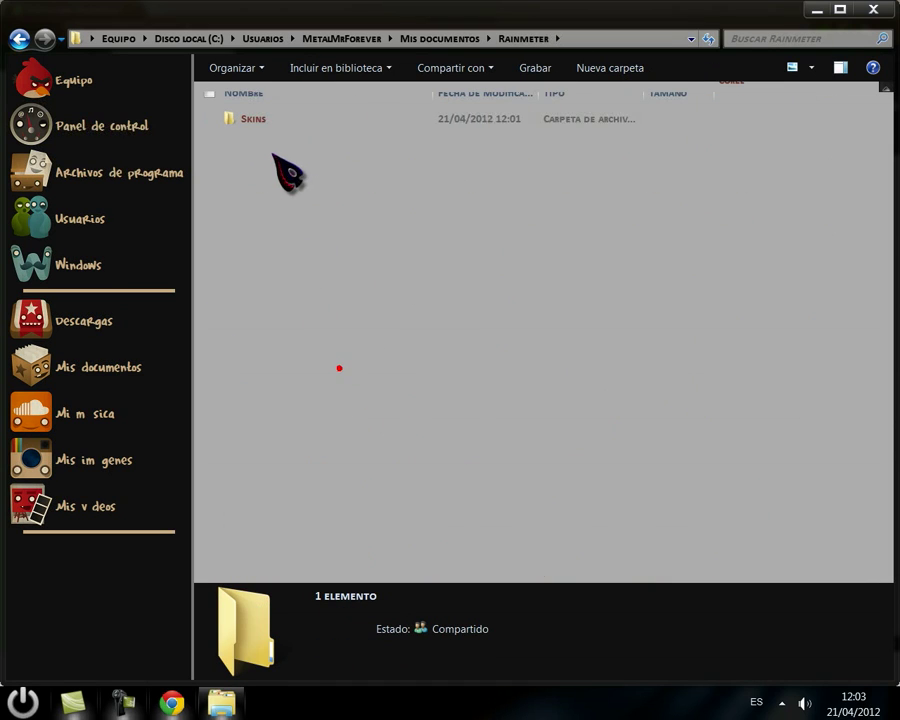
double_click(253, 121)
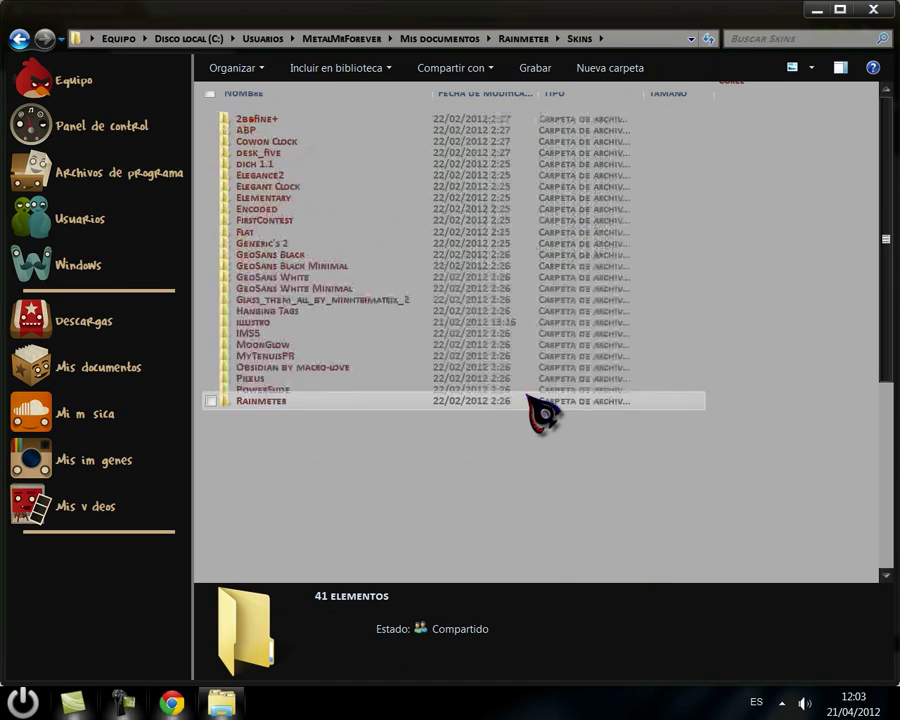
right_click(716, 424)
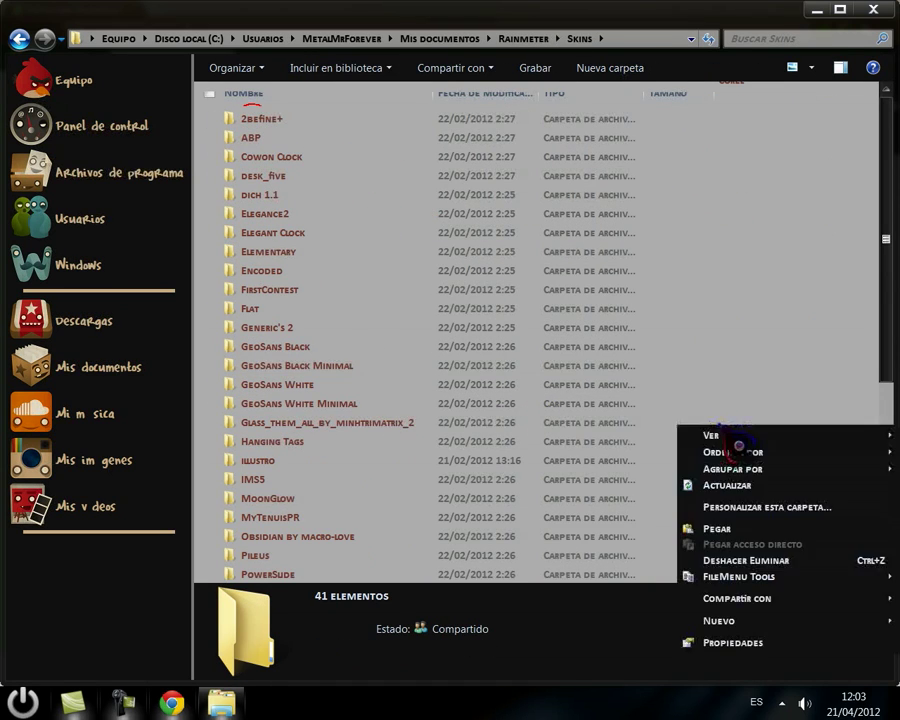
left_click(724, 530)
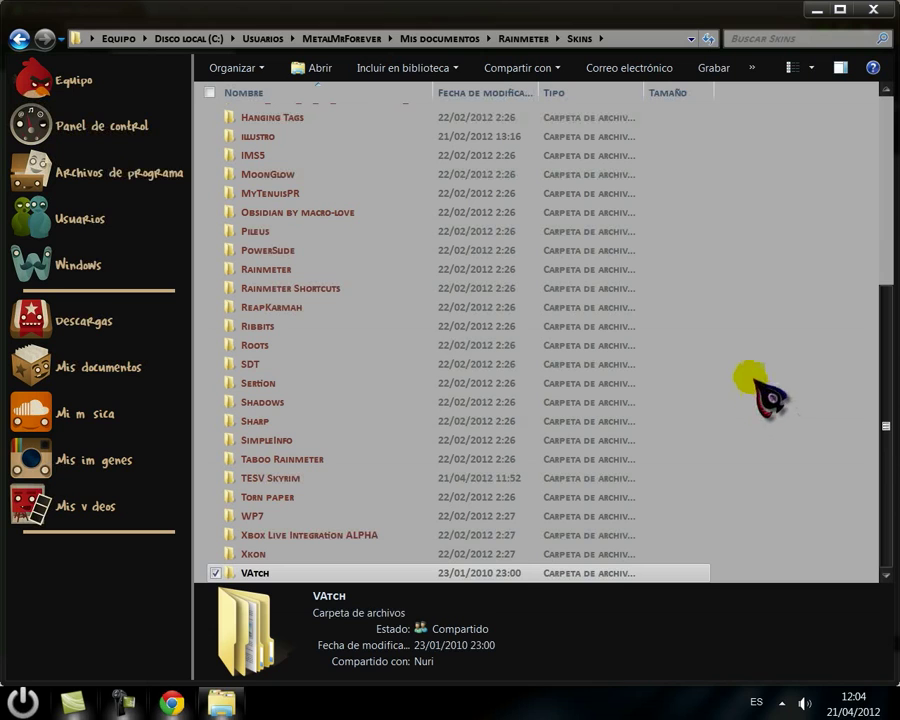
Refresh the Skins folder listing to sort in VAtch, then close the folder window and minimise the browser to reveal the desktop.
right_click(766, 395)
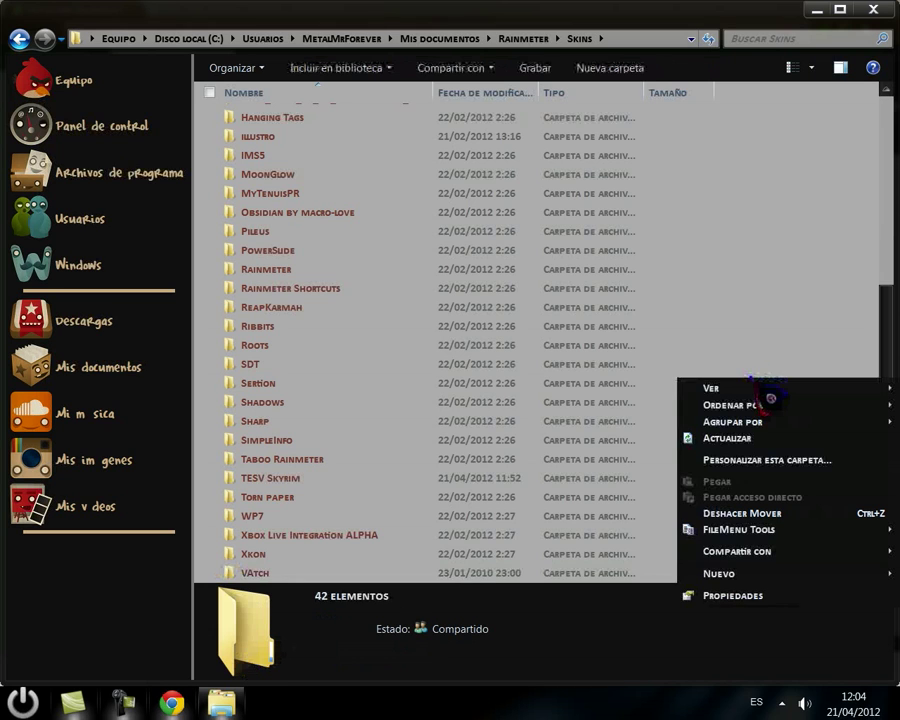
left_click(745, 442)
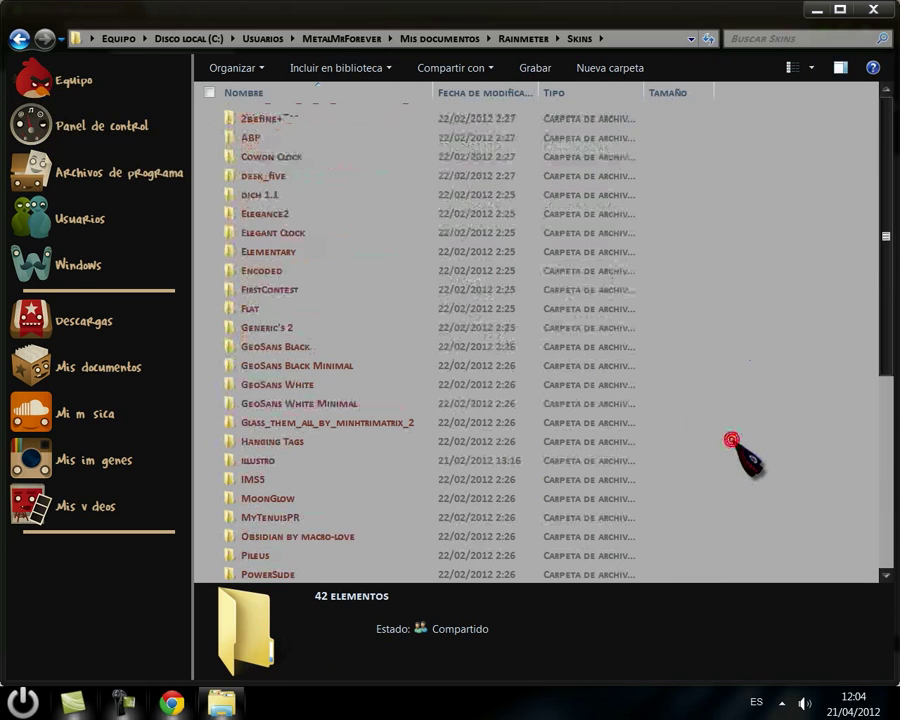
scroll(718, 432, "down", 6)
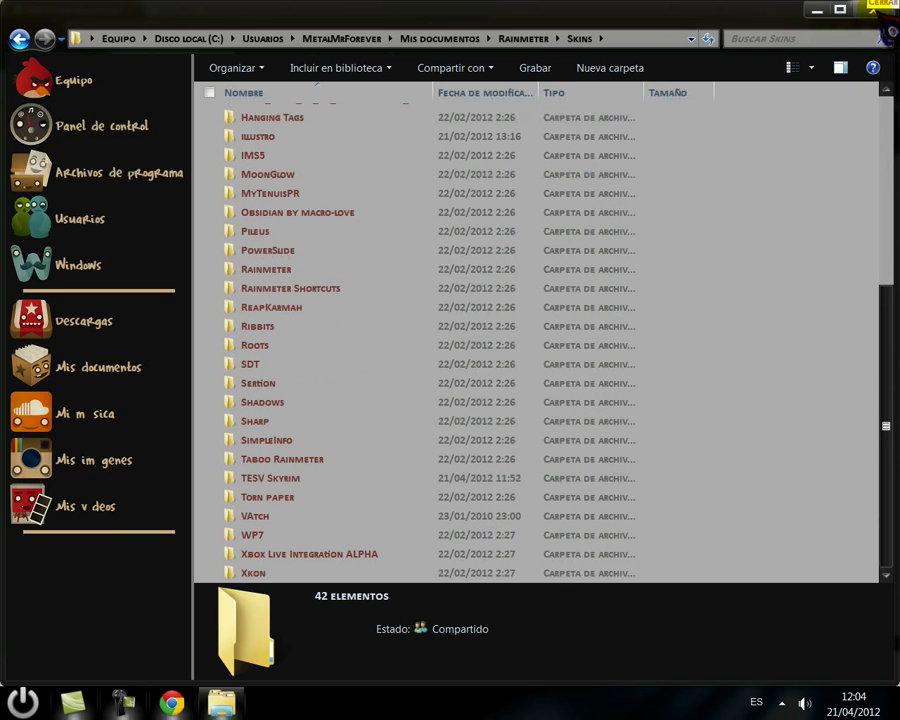
left_click(880, 7)
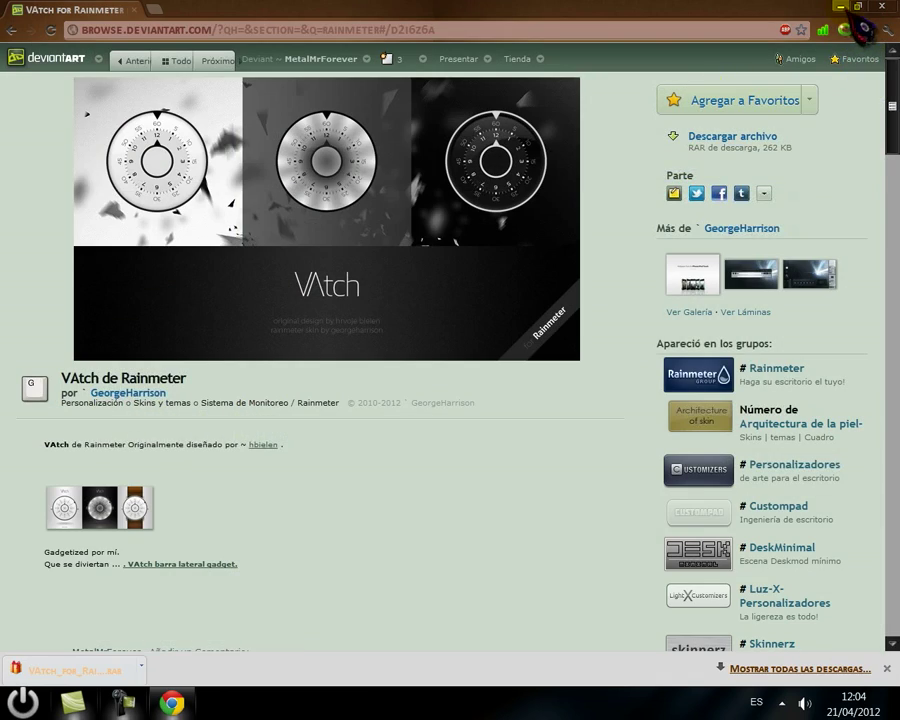
left_click(841, 7)
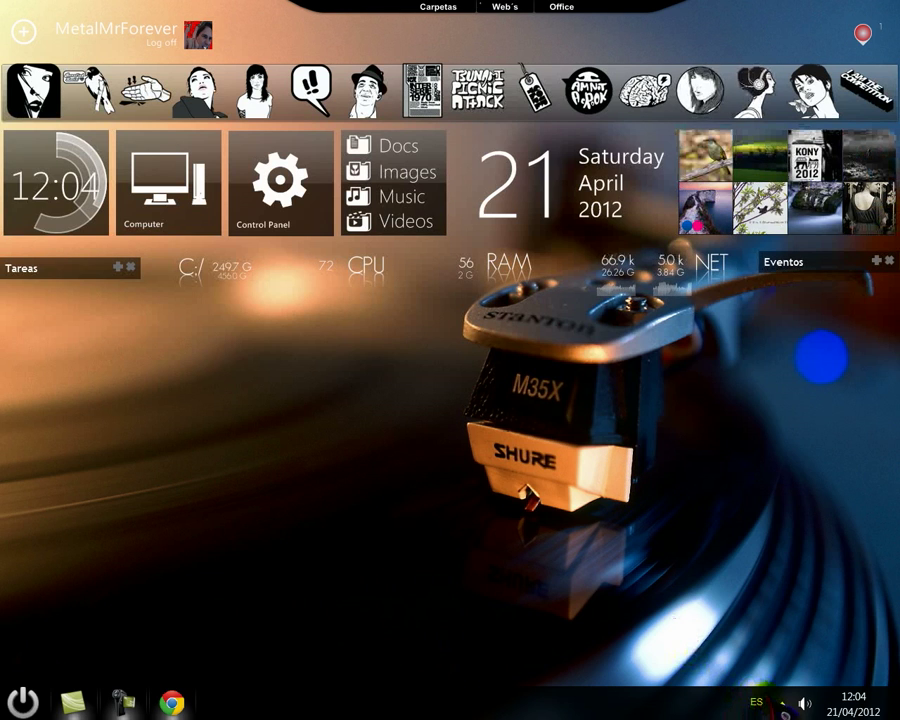
left_click(782, 703)
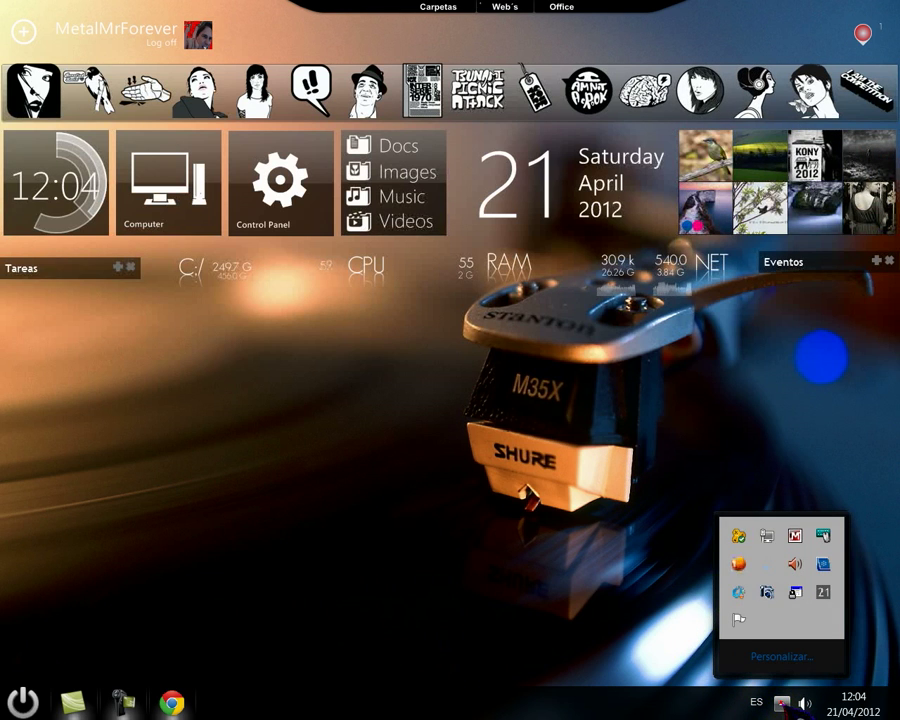
right_click(766, 565)
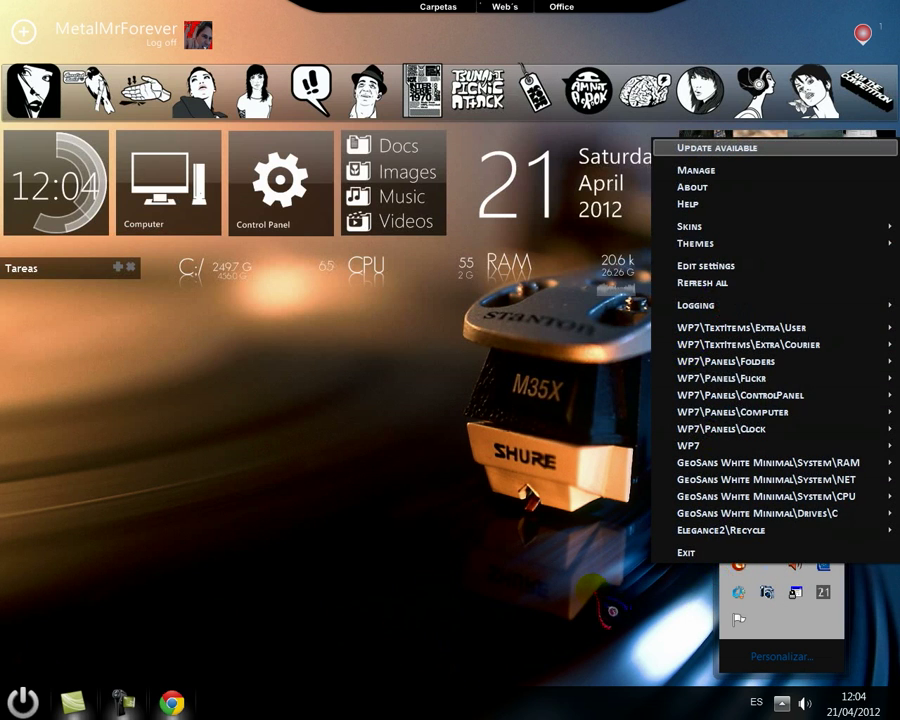
left_click(224, 374)
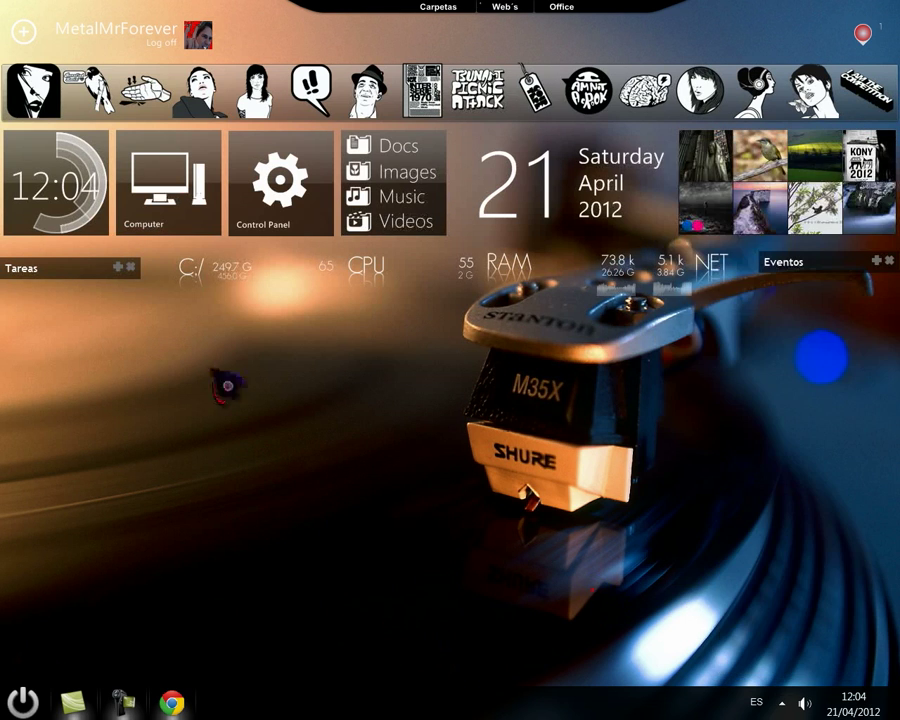
Refresh all Rainmeter skins through the Control Panel widget on the desktop.
right_click(250, 193)
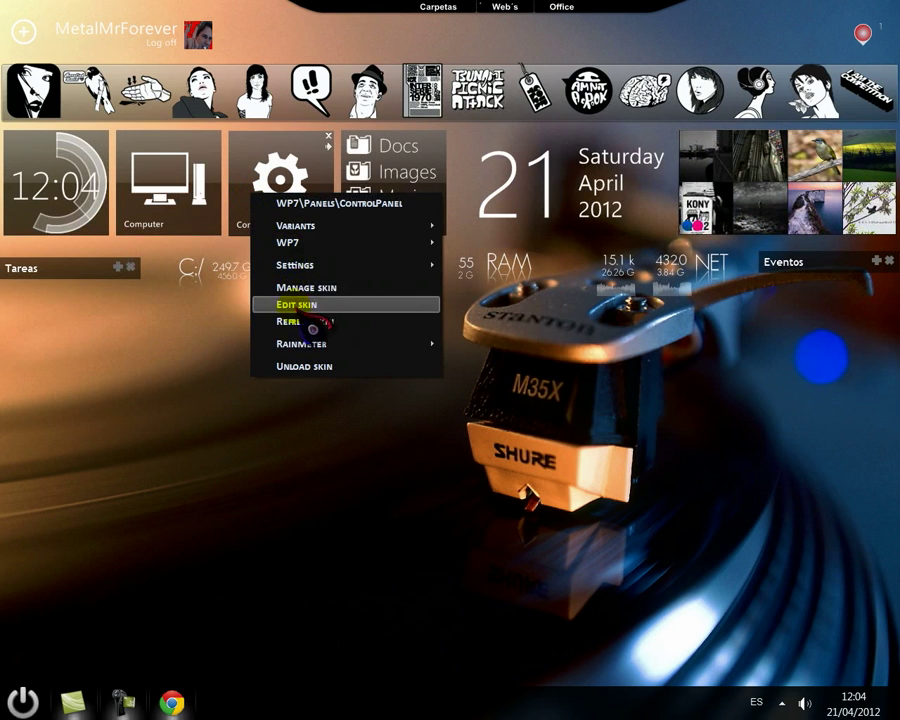
mouse_move(309, 344)
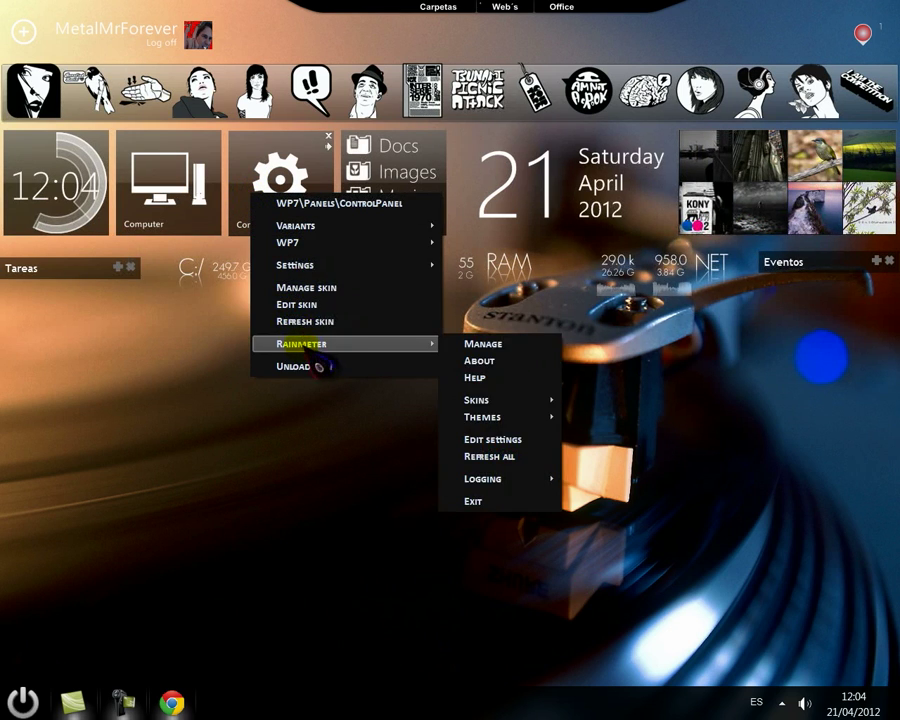
left_click(484, 457)
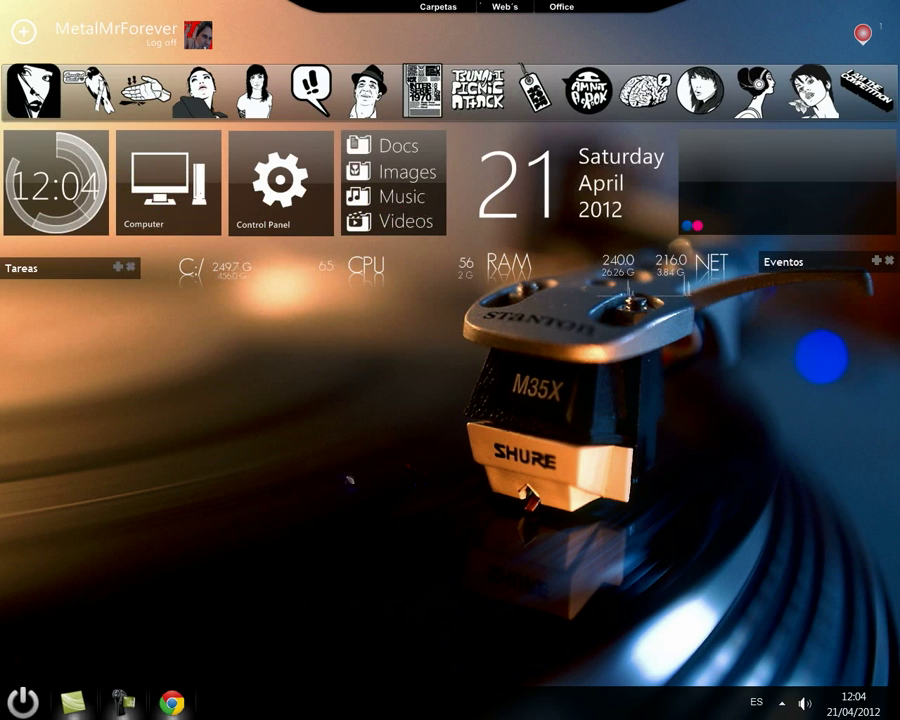
Load the VAtch White variant from the installed Rainmeter skins and move its clock to the empty middle area of the desktop.
right_click(296, 200)
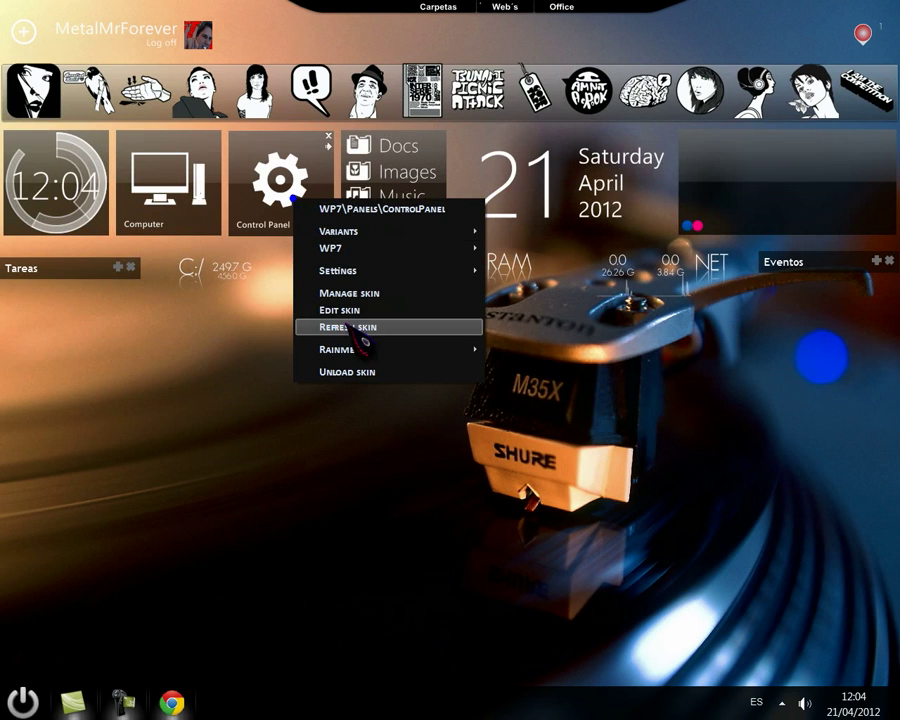
mouse_move(330, 349)
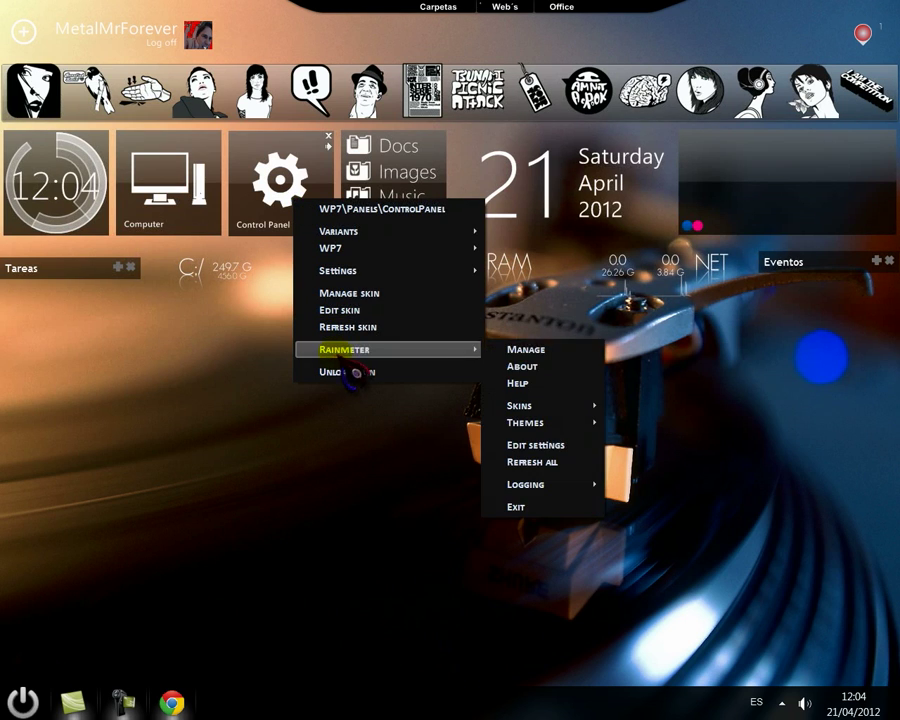
mouse_move(530, 406)
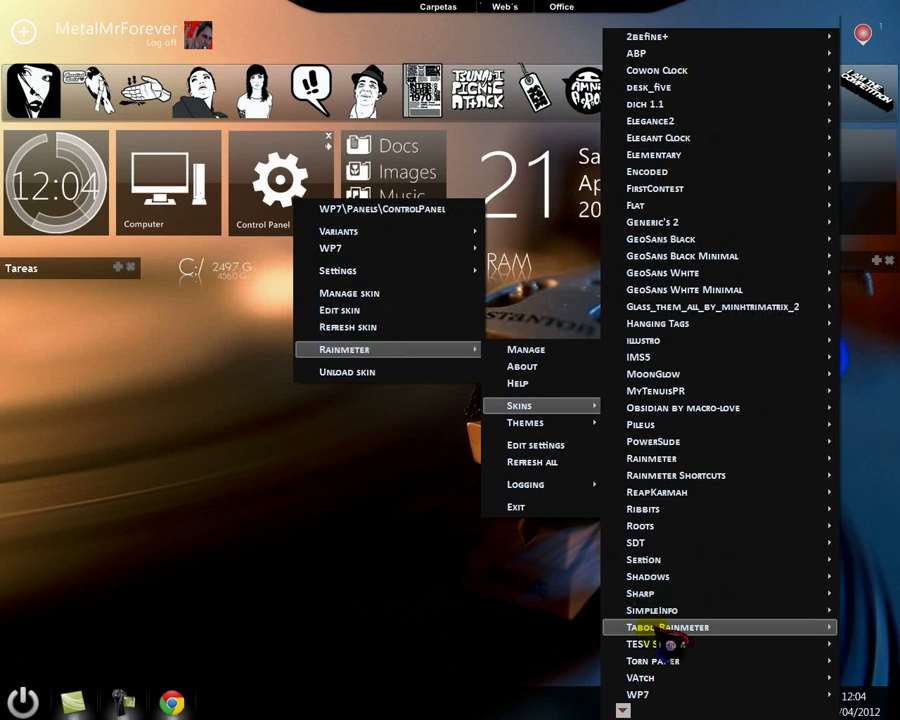
mouse_move(660, 684)
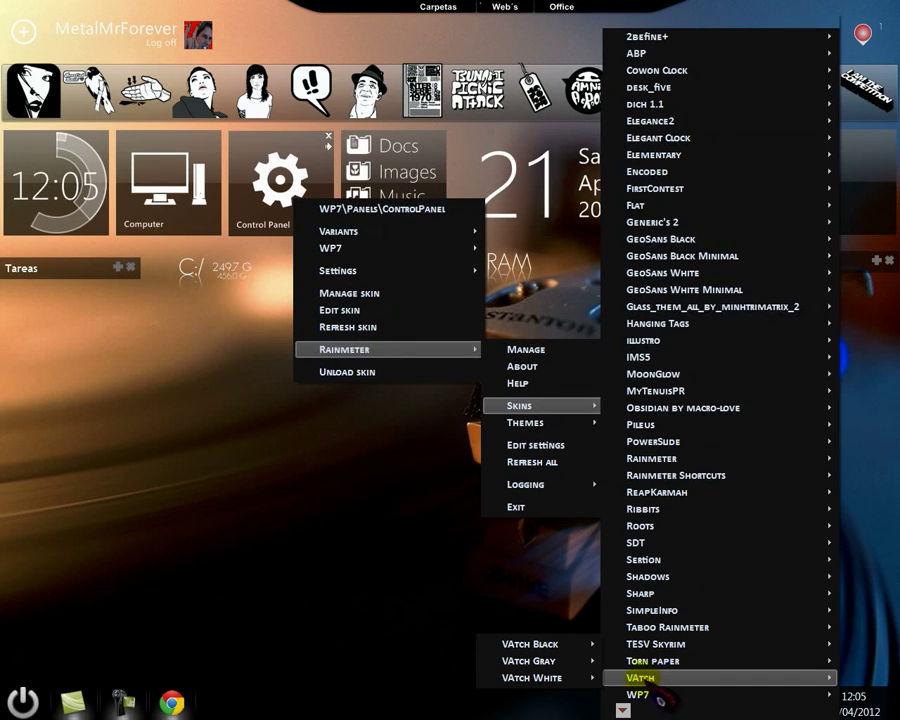
mouse_move(540, 650)
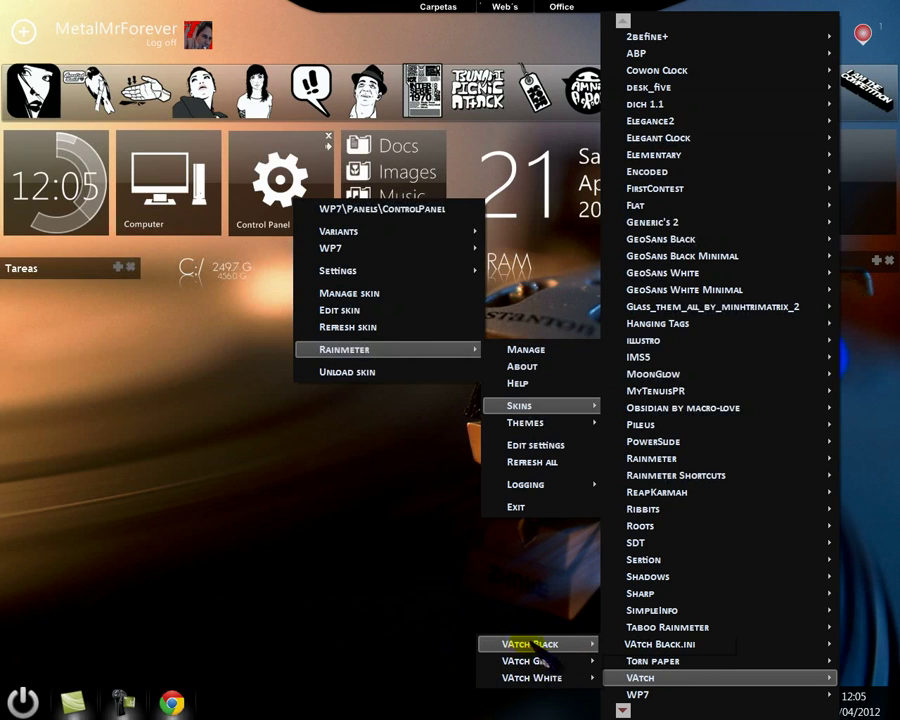
mouse_move(552, 678)
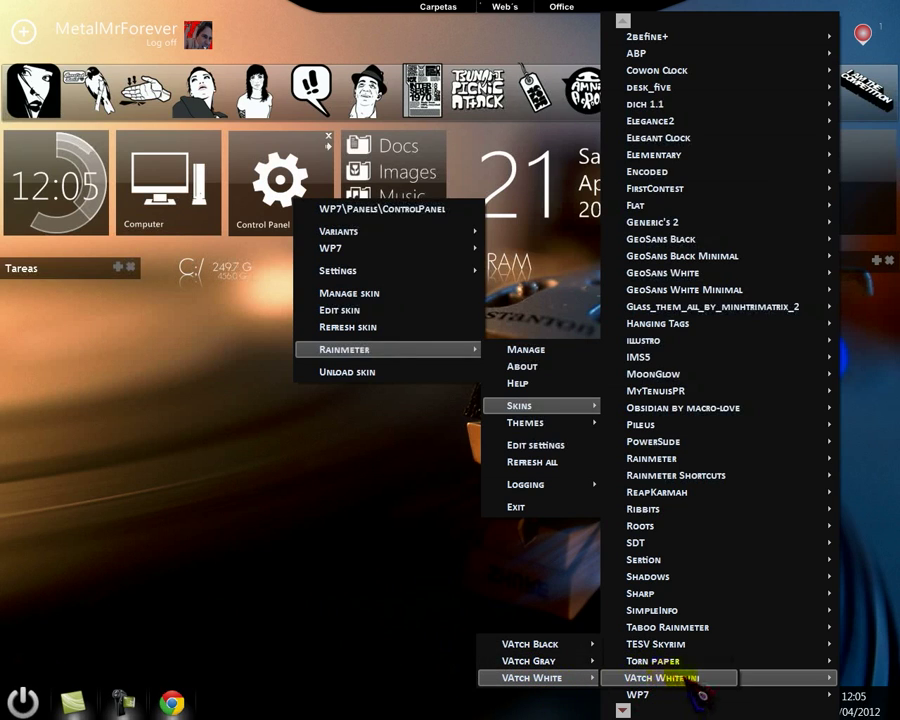
left_click(662, 678)
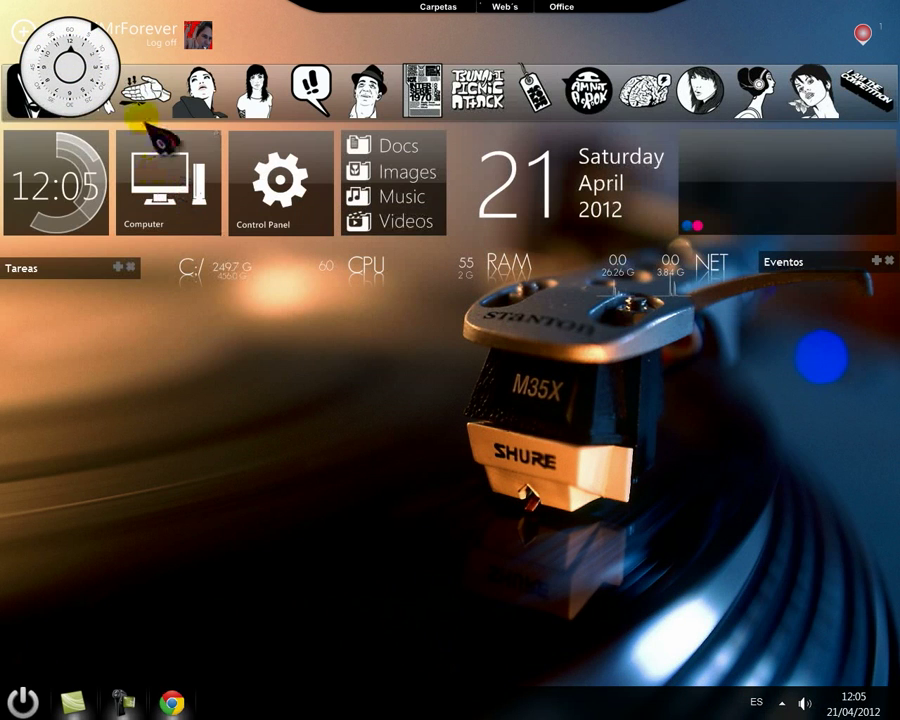
left_click_drag(98, 77, 380, 458)
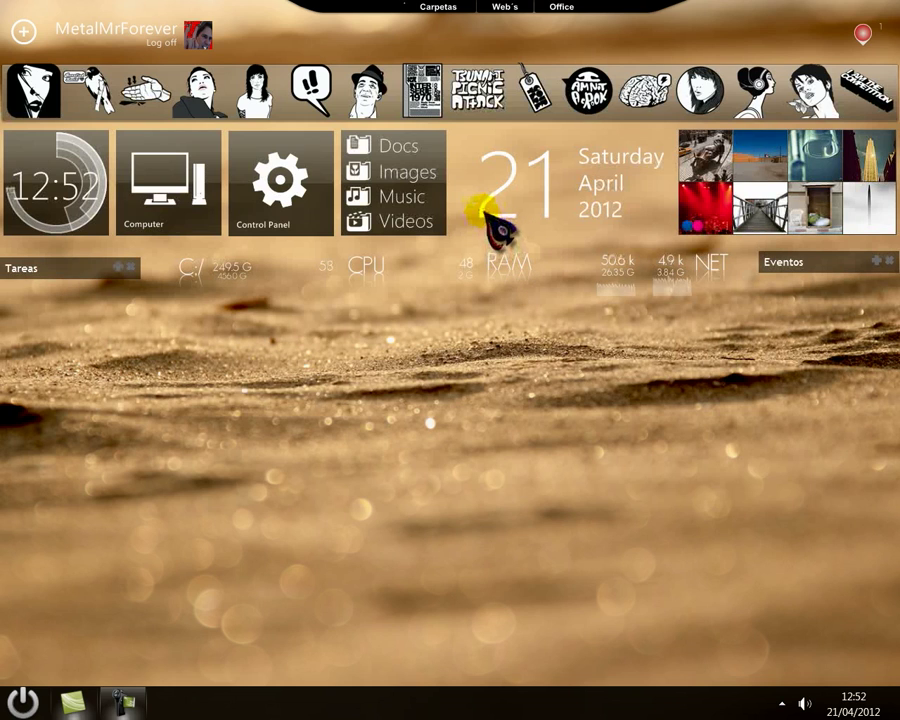
Examine the Headers variants of the installed Encoded skin, including its Recycle and Time files, without loading any.
right_click(414, 226)
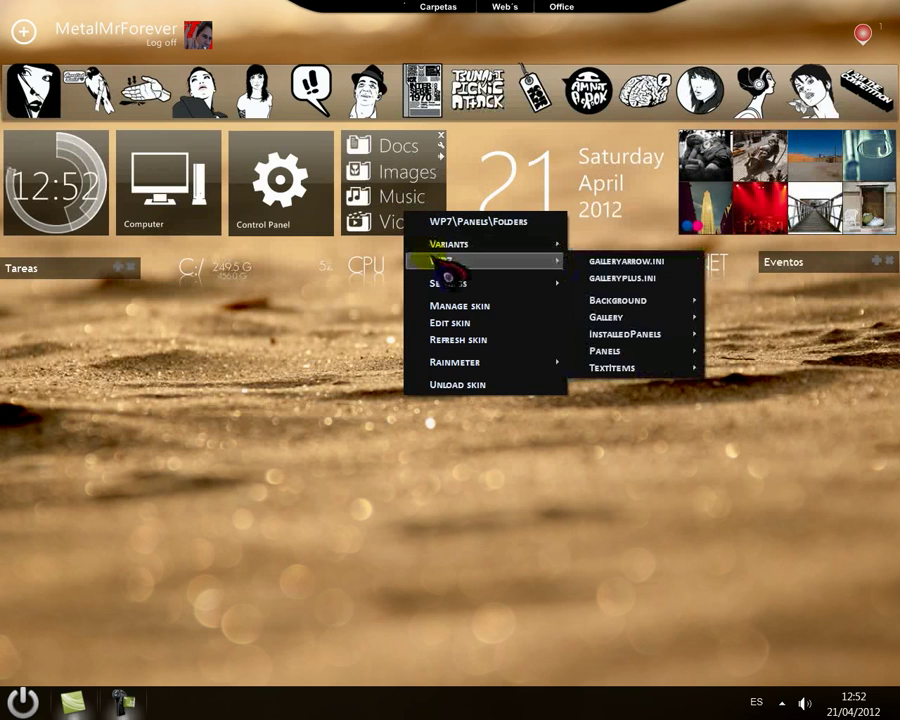
mouse_move(455, 362)
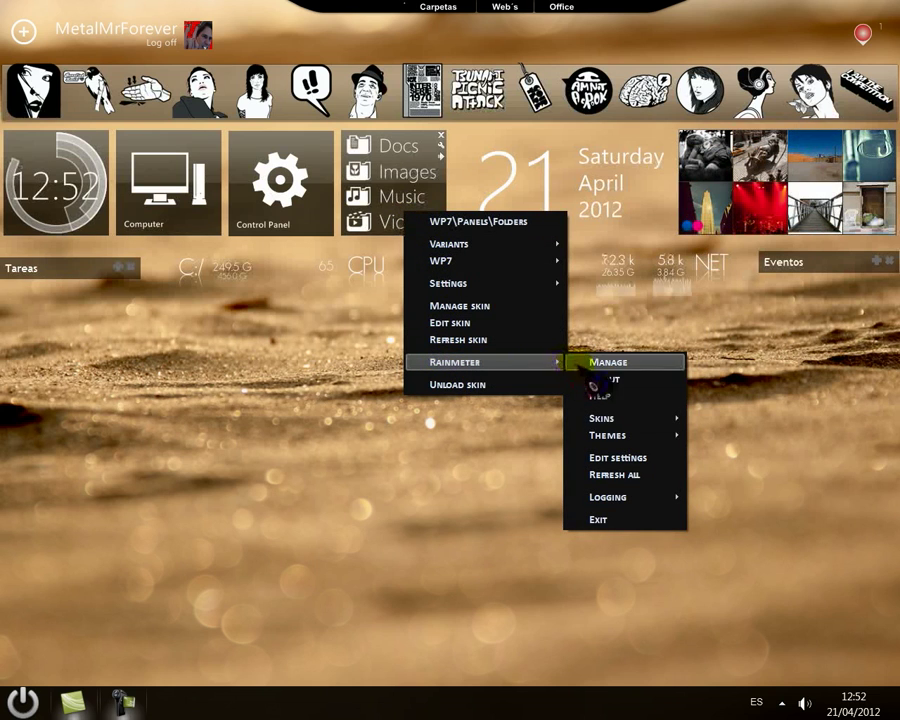
mouse_move(605, 418)
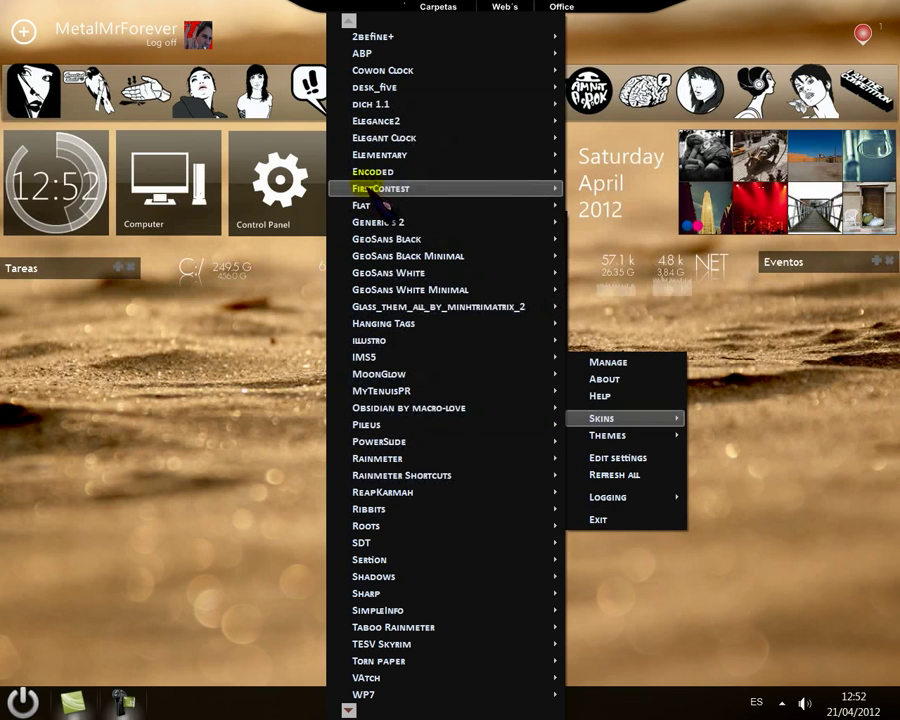
mouse_move(372, 172)
mouse_move(608, 174)
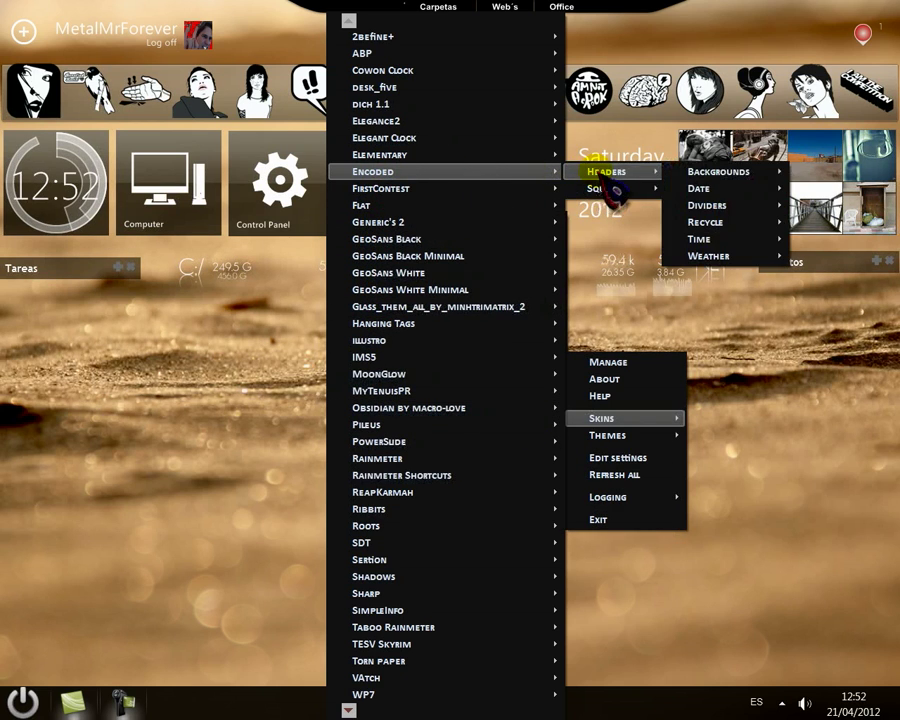
mouse_move(695, 172)
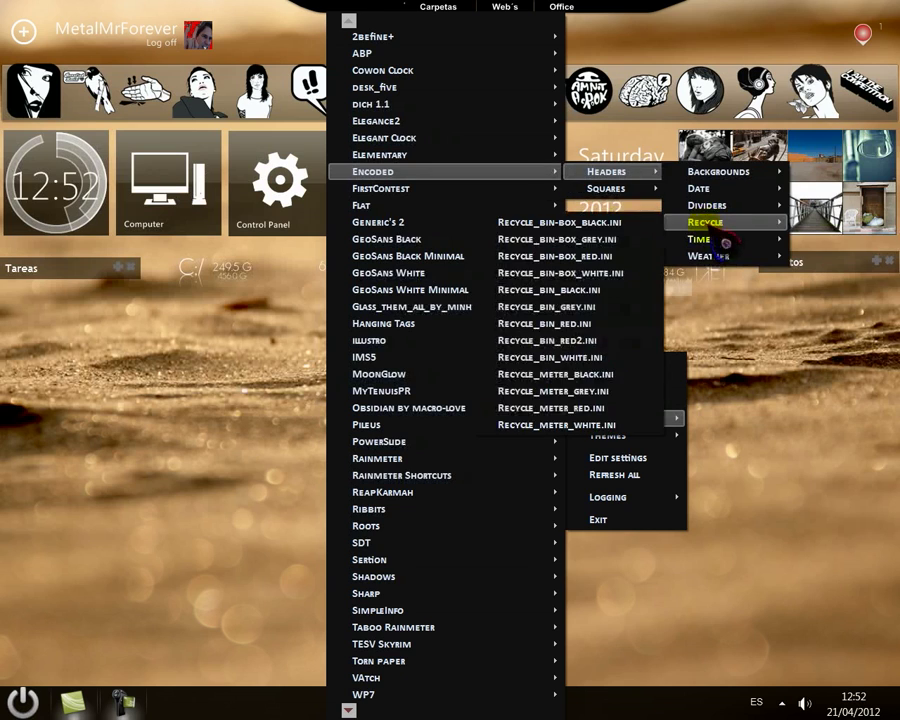
mouse_move(716, 245)
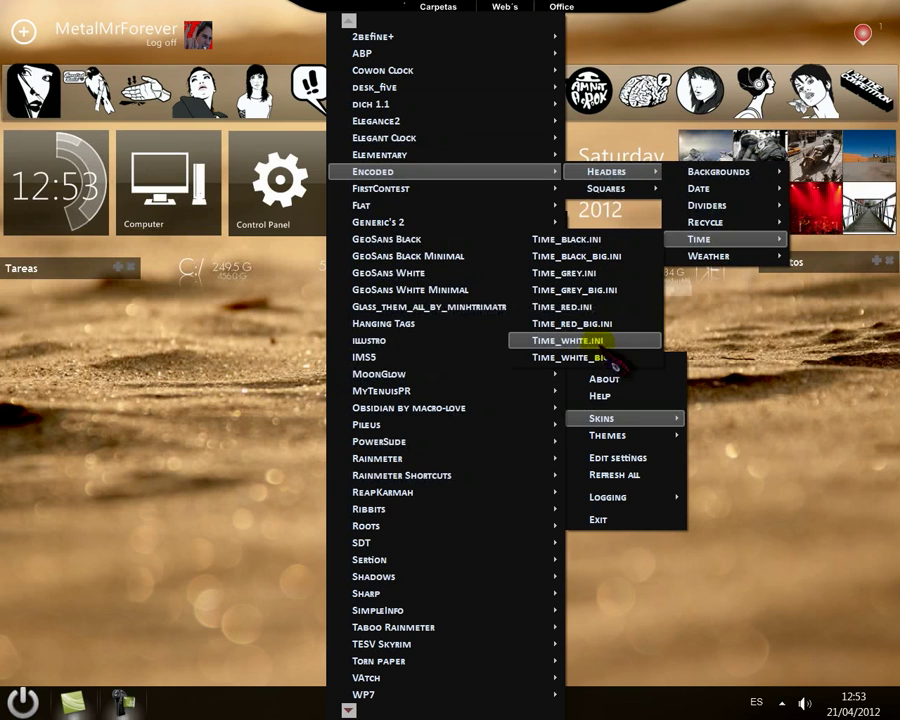
left_click(740, 290)
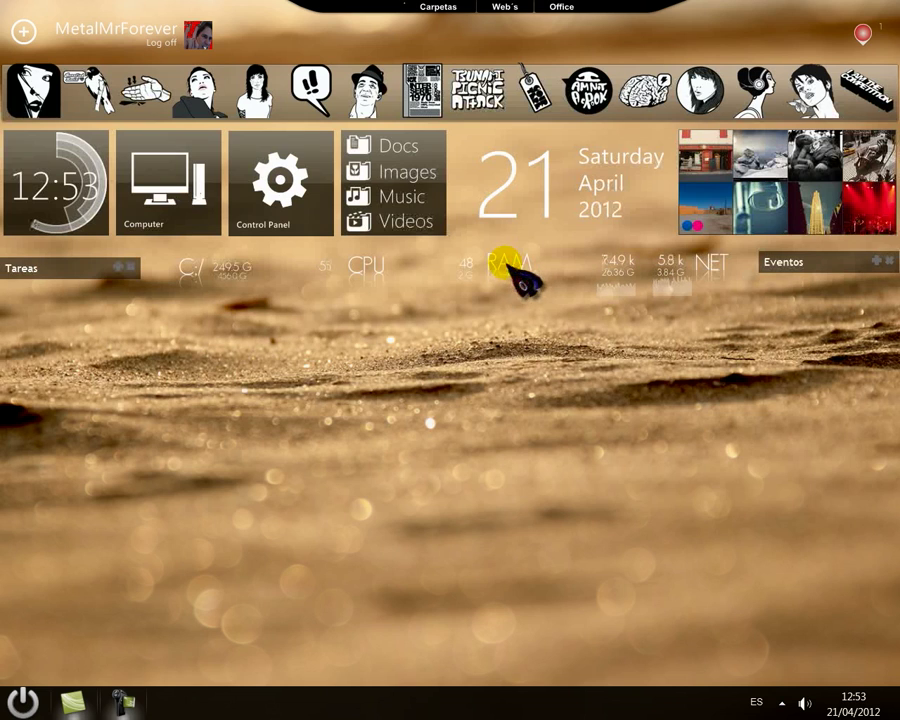
Open the GeoSans White Minimal RAM skin's configuration file for editing in Notepad and maximise its window.
right_click(518, 275)
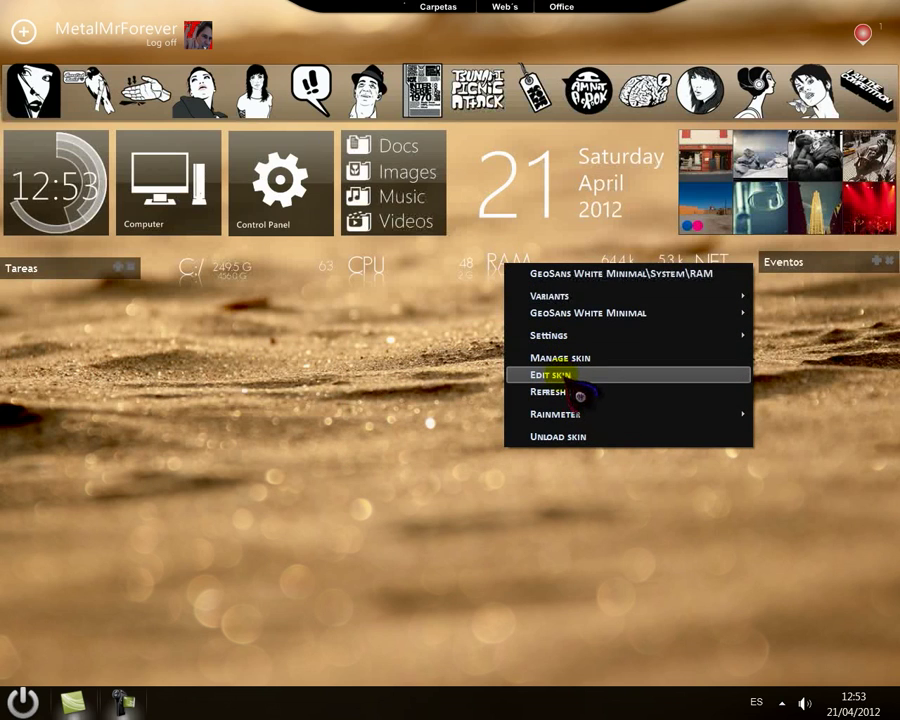
left_click(565, 376)
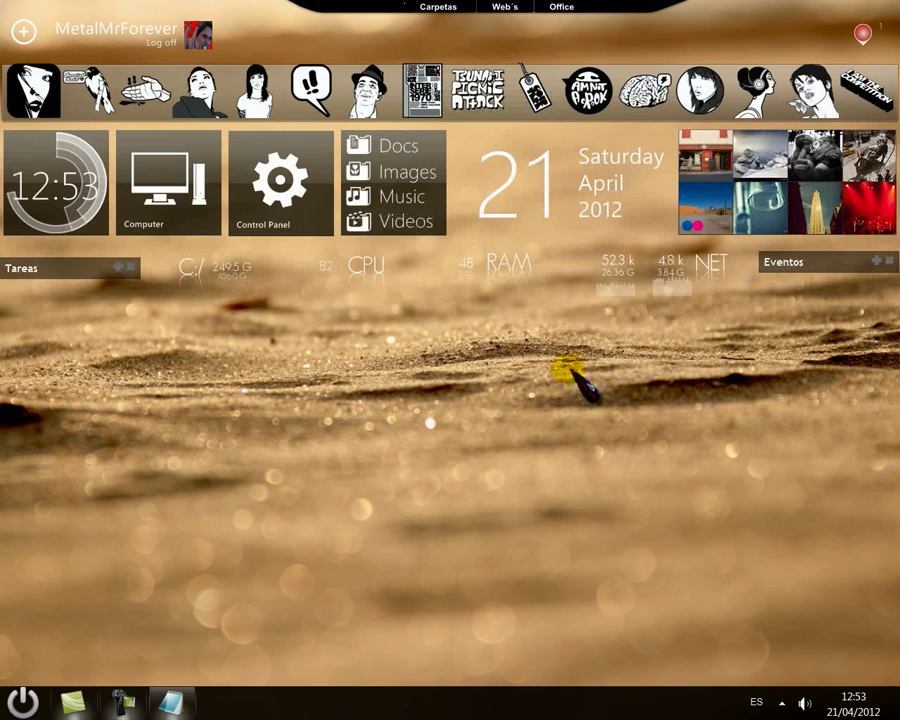
left_click(638, 142)
left_click_drag(626, 118, 578, 316)
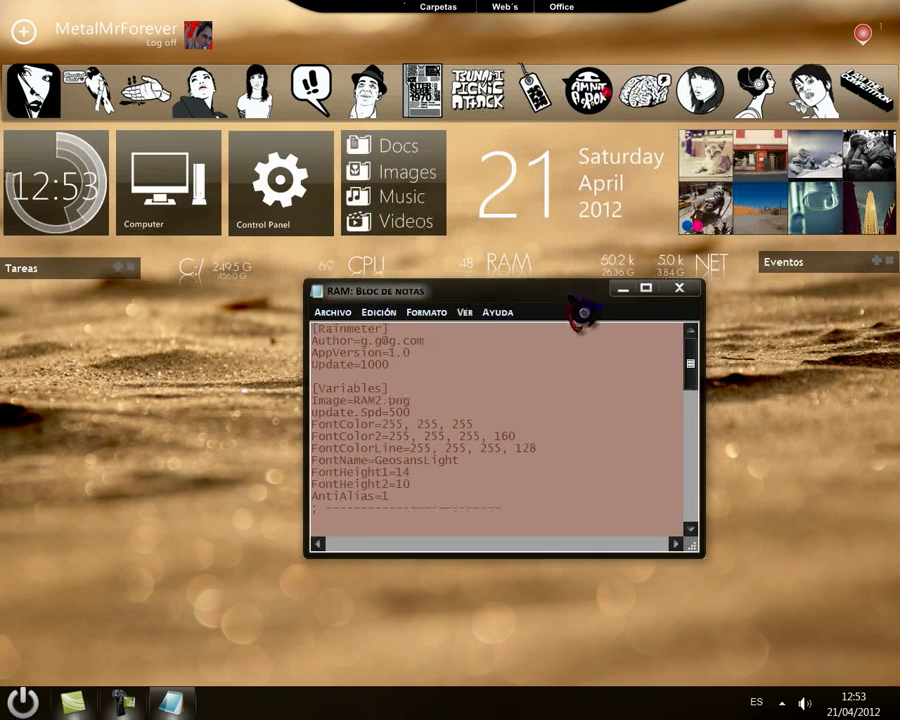
left_click(645, 288)
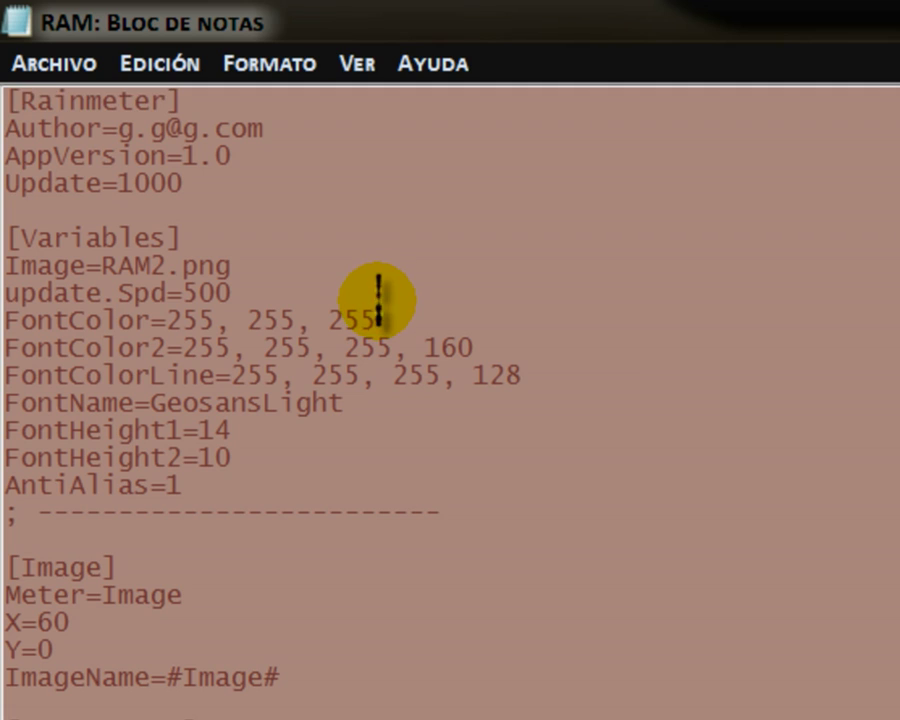
Set the FontColor variable in the RAM skin's configuration file to 0, 0, 0.
left_click(374, 300)
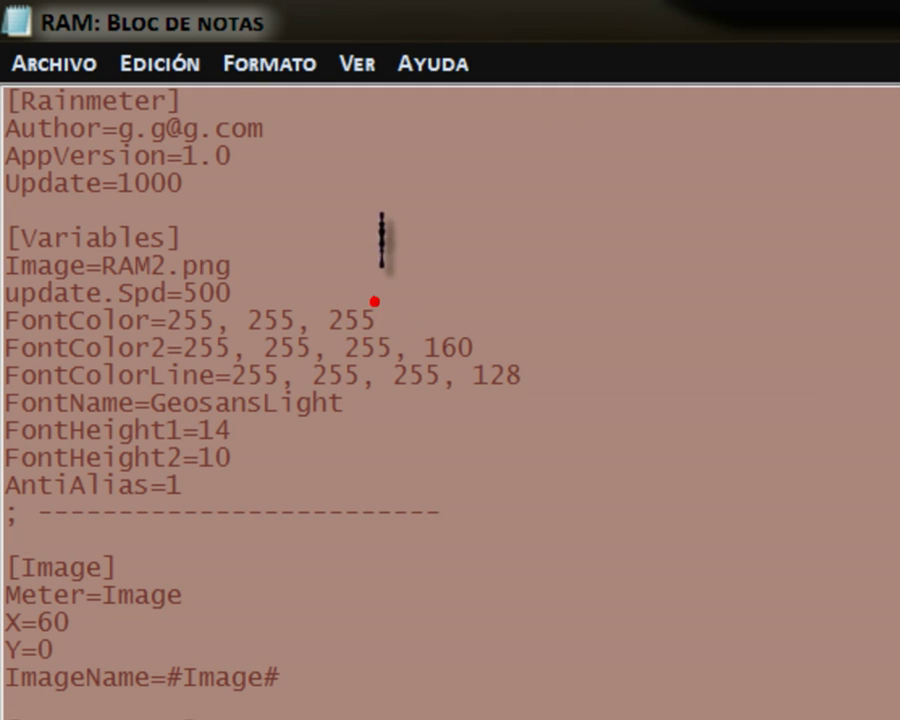
left_click(377, 320)
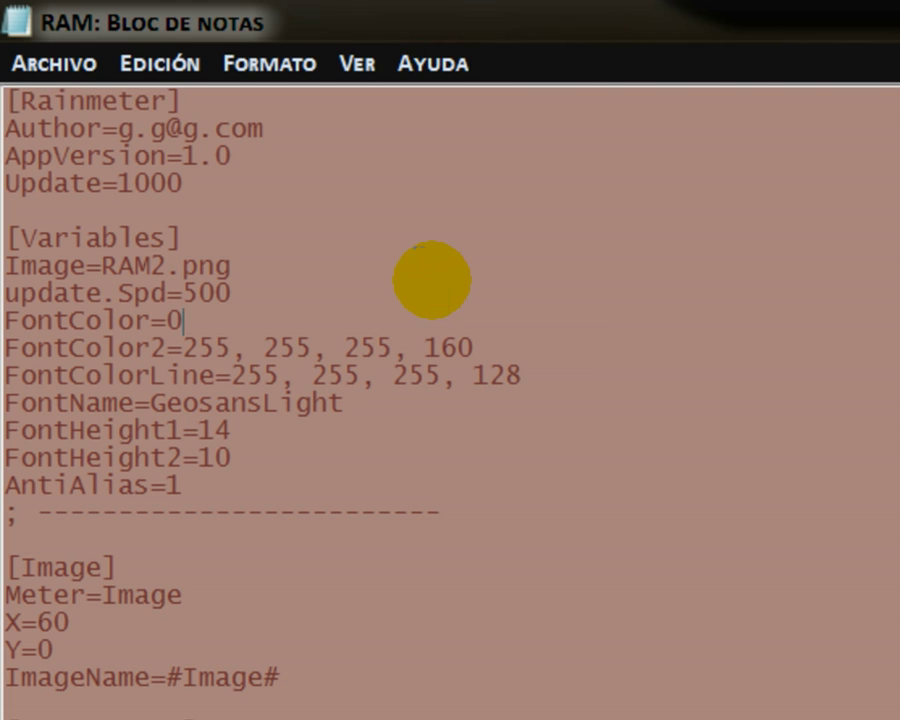
type(", 0")
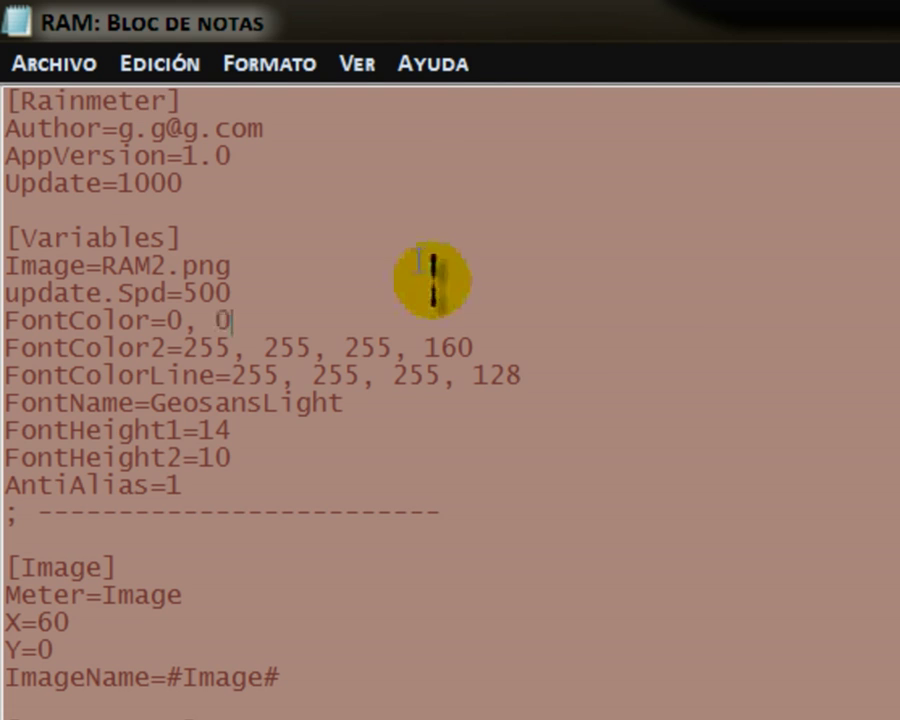
type(", 0")
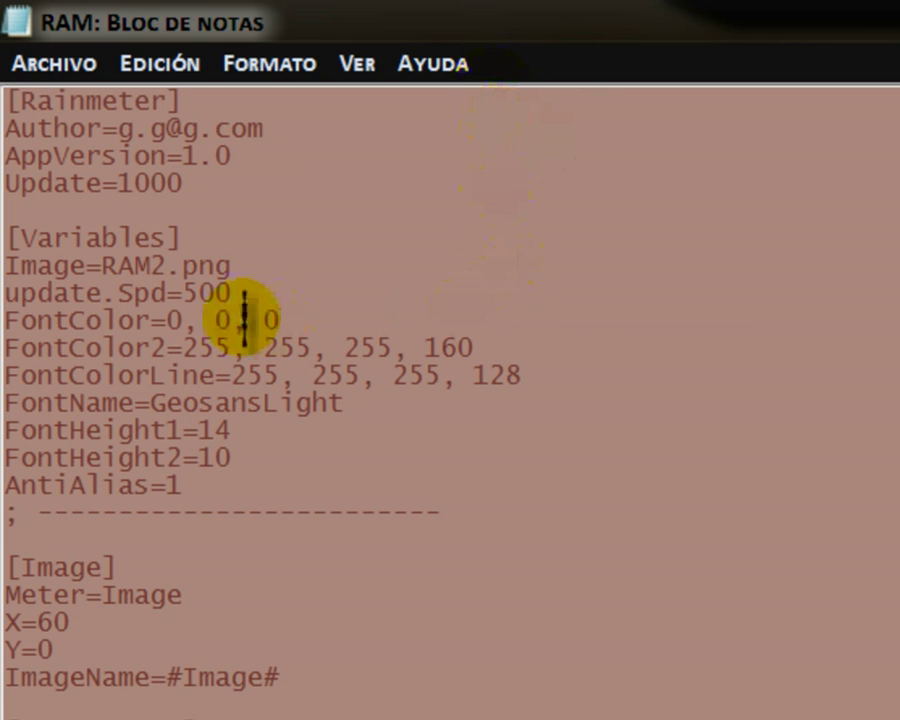